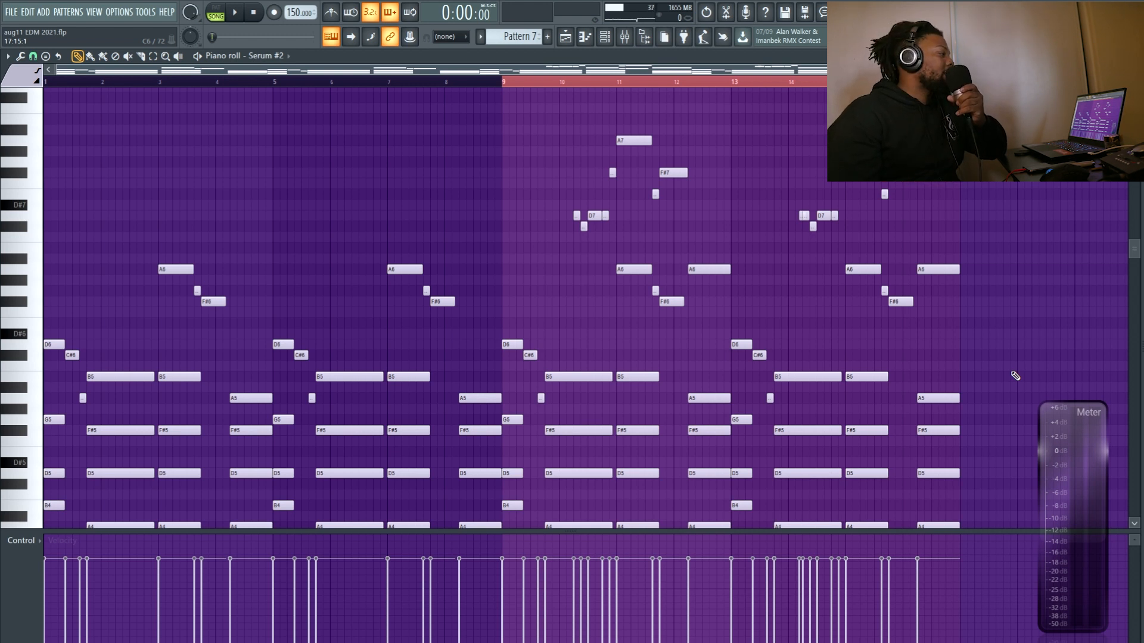
Switch playback to pattern mode, play Pattern 7's Serum #2 notes from bar 9 and check the synth preset behind them
scroll(1015, 376, down, 2)
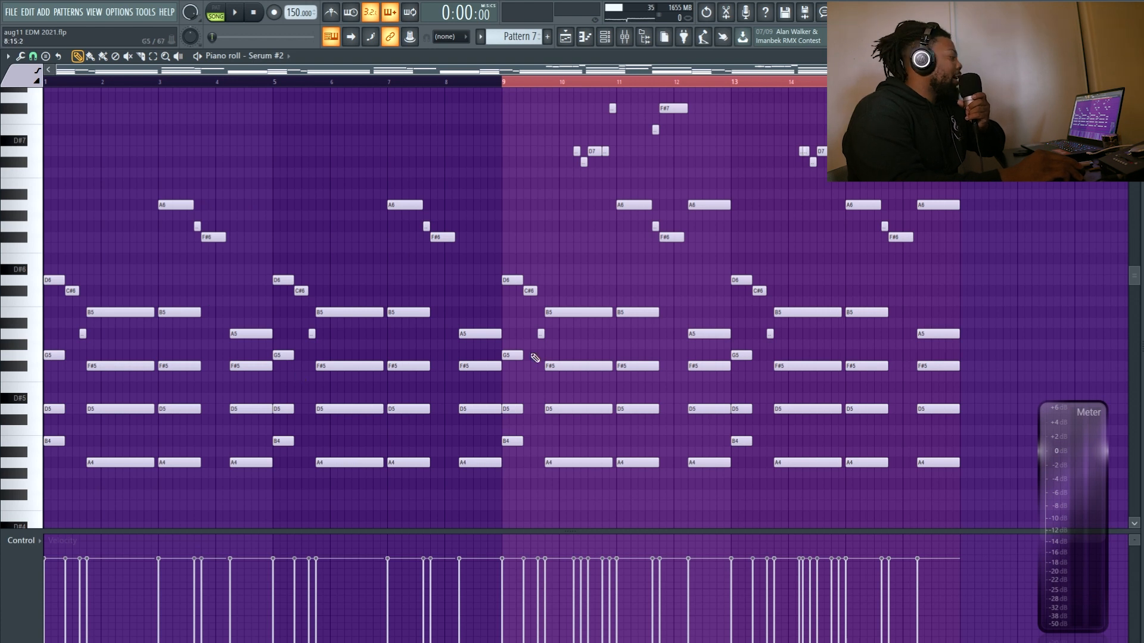
scroll(684, 230, up, 3)
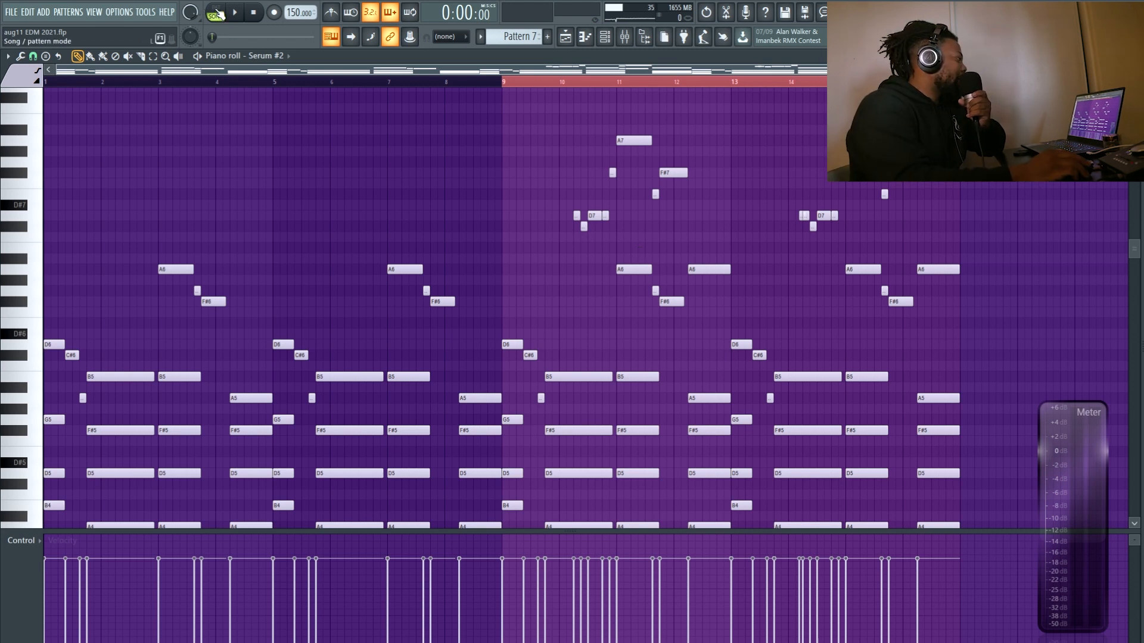
click(216, 13)
key(space)
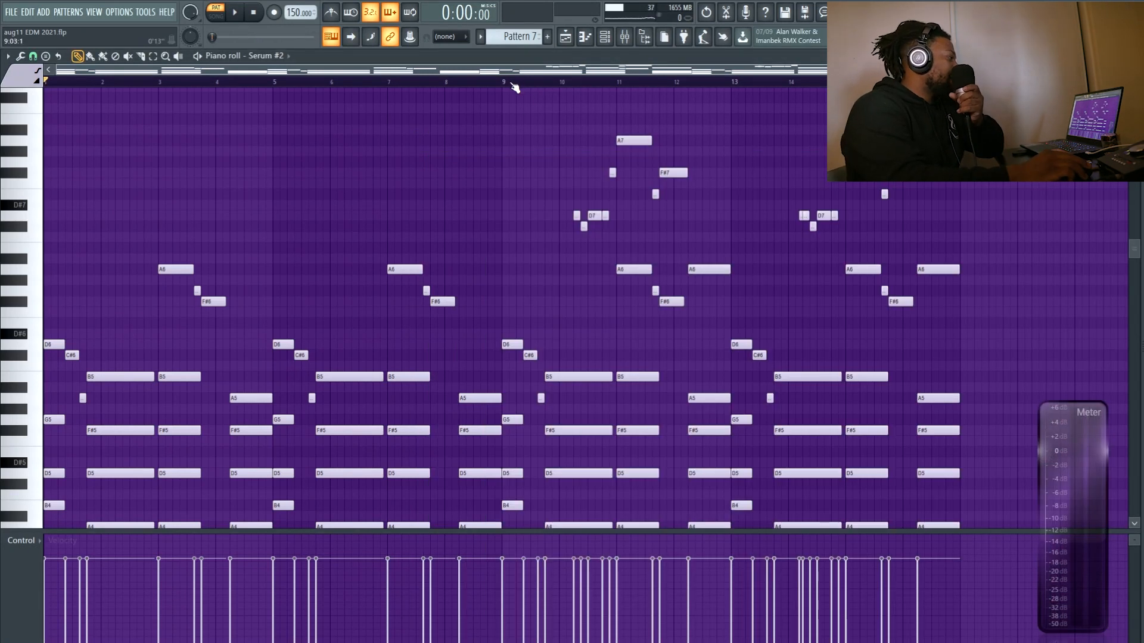
click(512, 85)
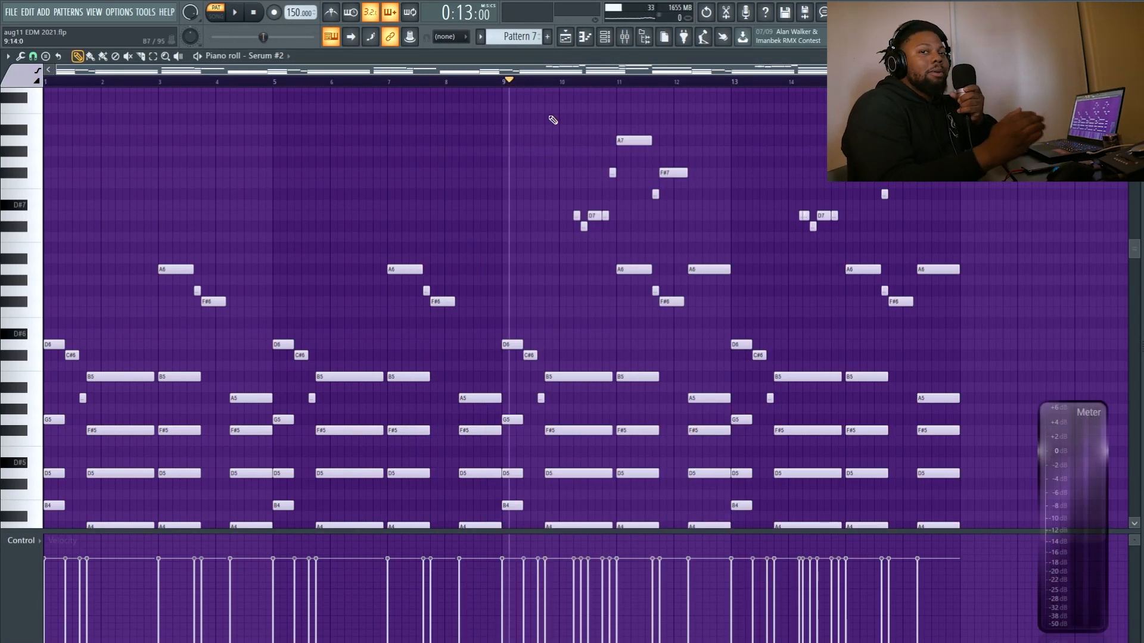
key(space)
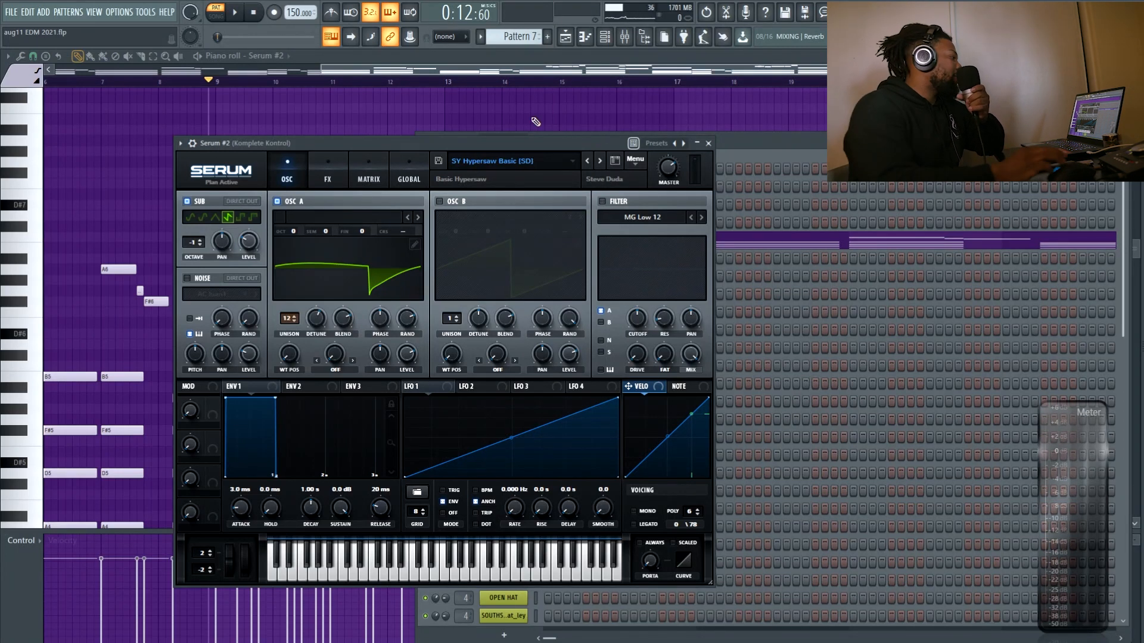
drag(561, 143, 530, 141)
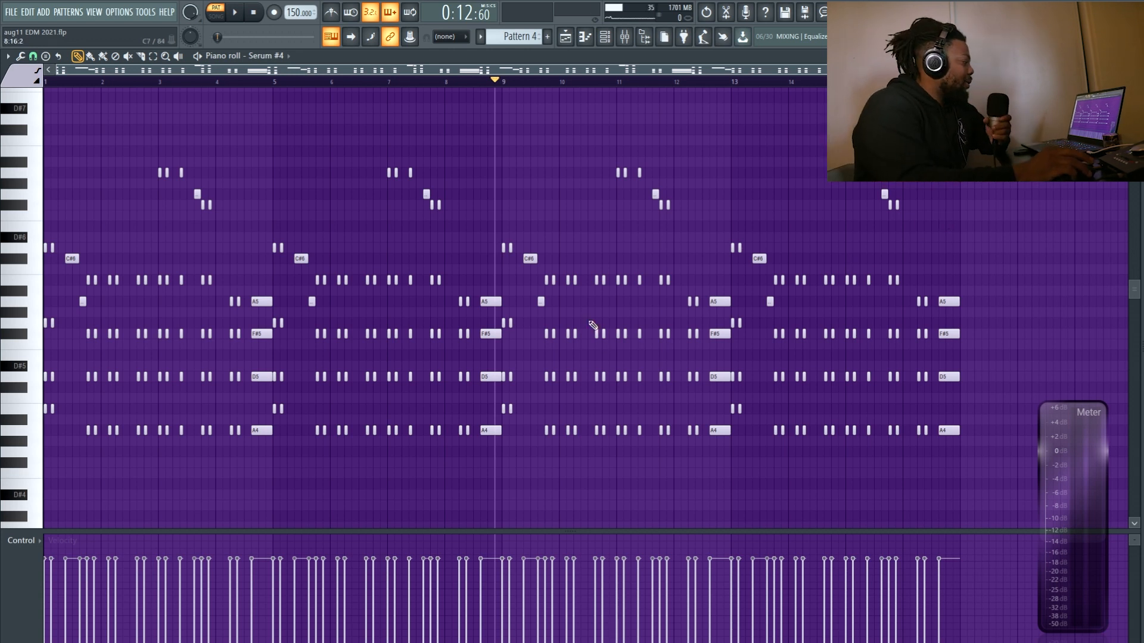
Show the Serum #4 synth preset and play Pattern 4
key(F6)
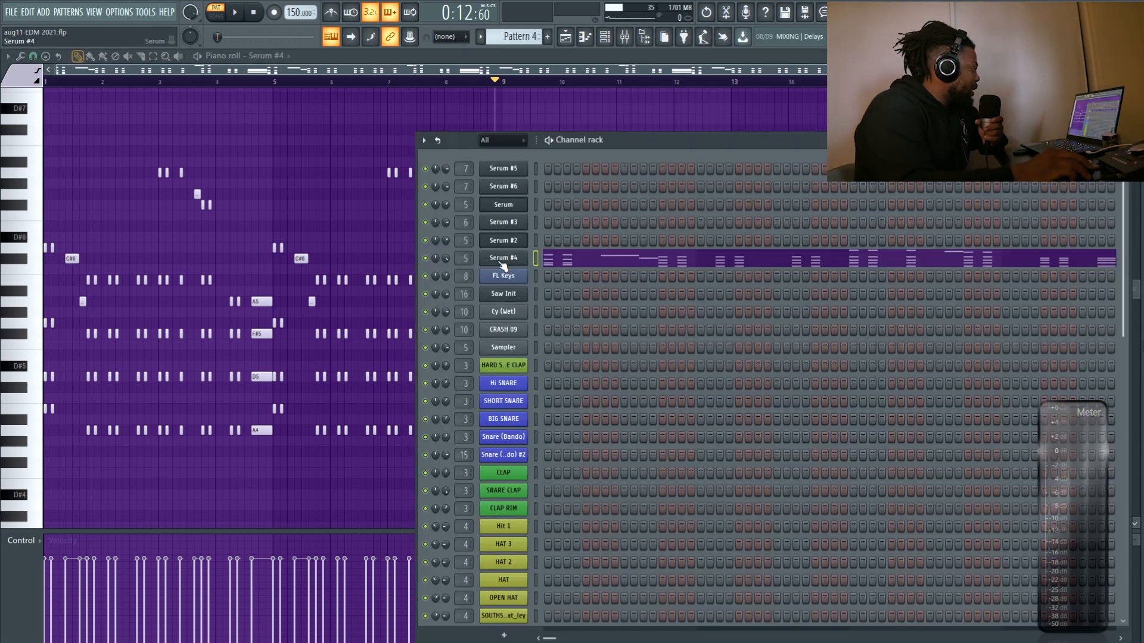
click(508, 260)
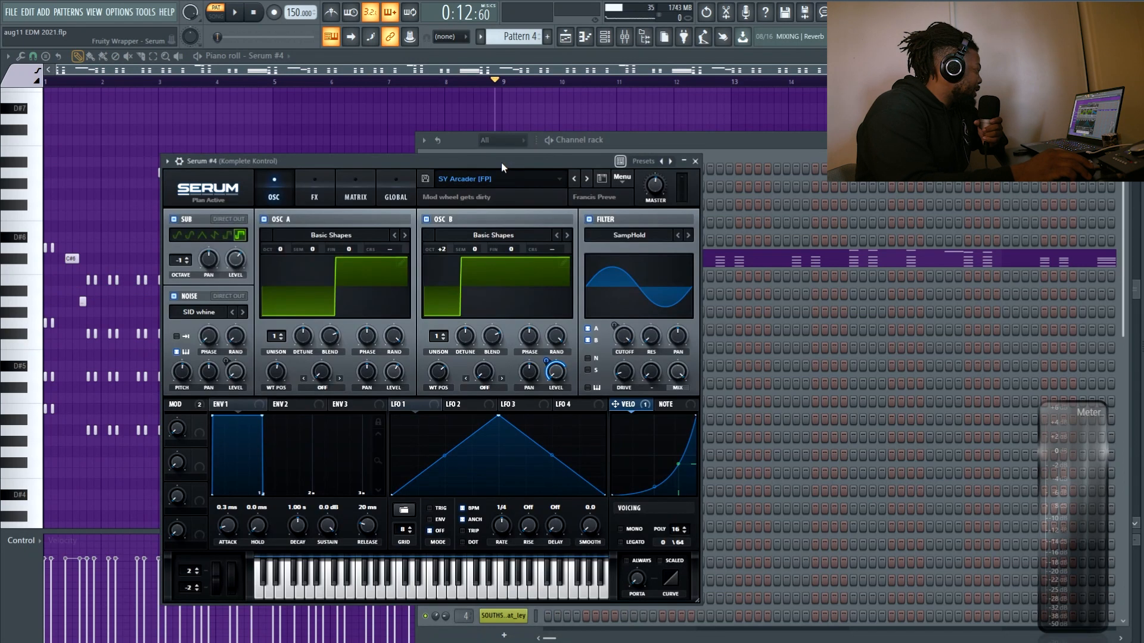
click(819, 146)
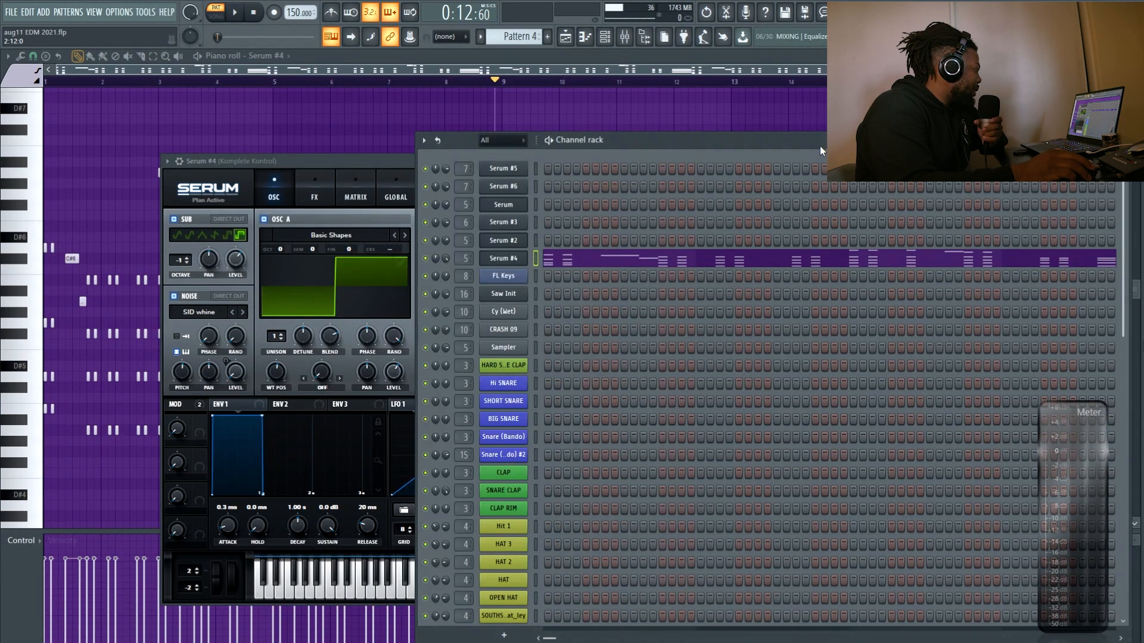
click(234, 13)
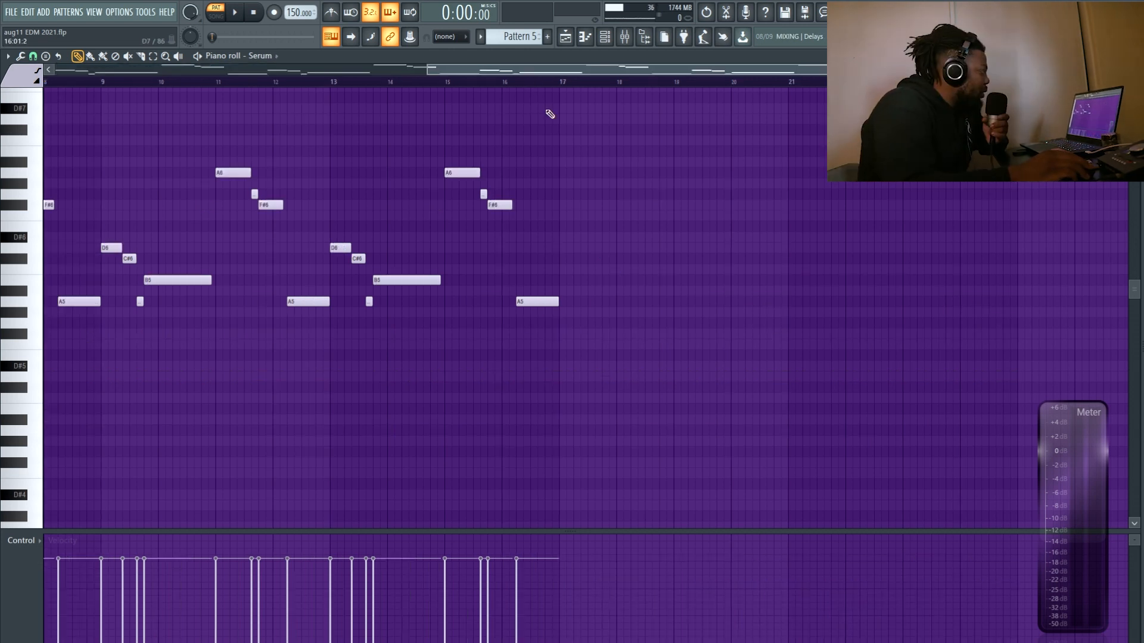
Show the synth on the Serum channel and play Pattern 5
click(605, 38)
click(496, 203)
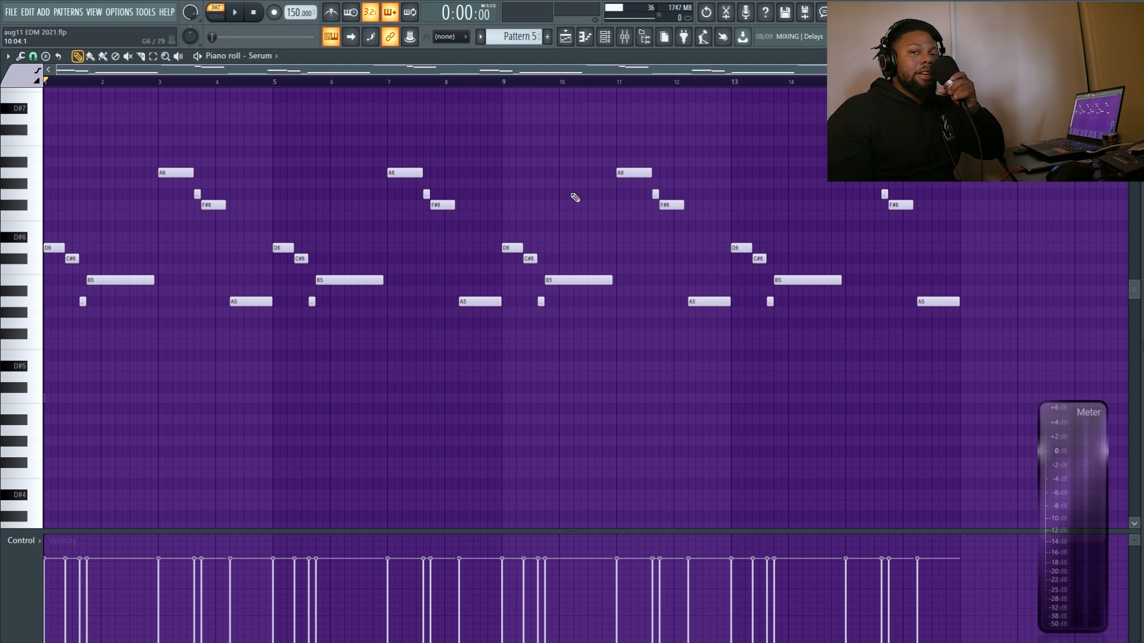
key(F6)
key(space)
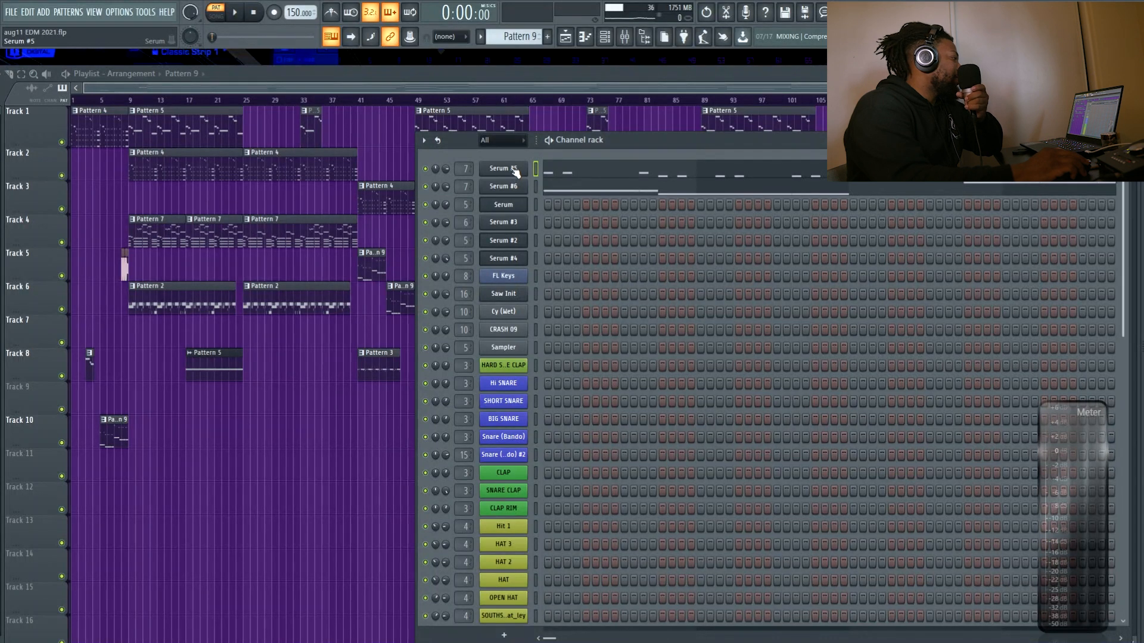
Show the Serum #5 synth preset used in Pattern 9, then return to the channel list
click(516, 173)
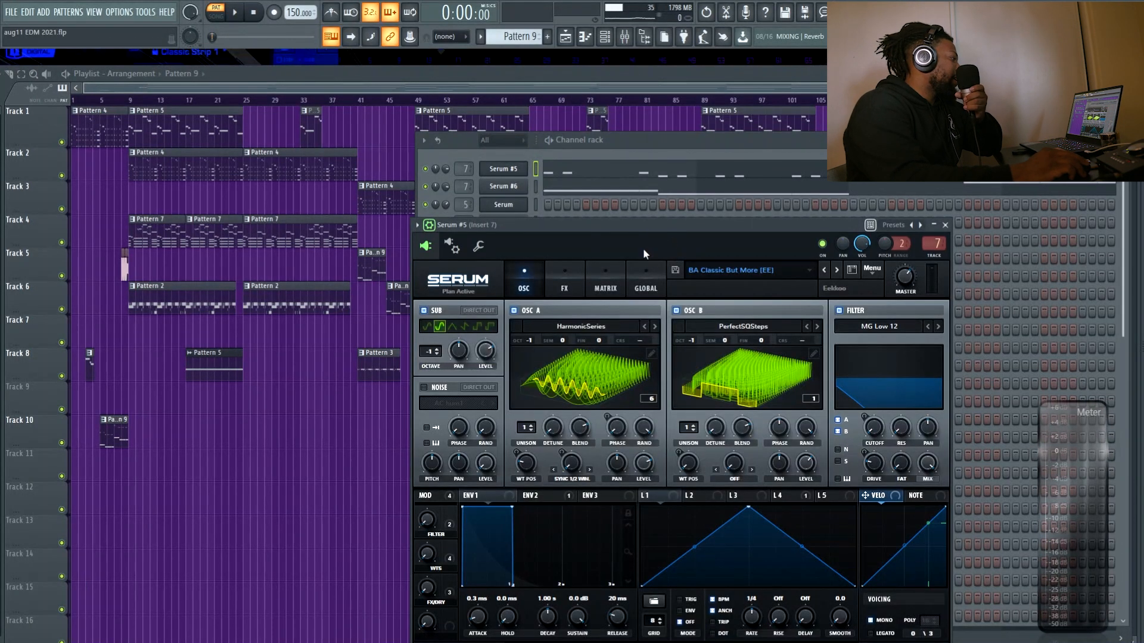
drag(652, 228, 606, 186)
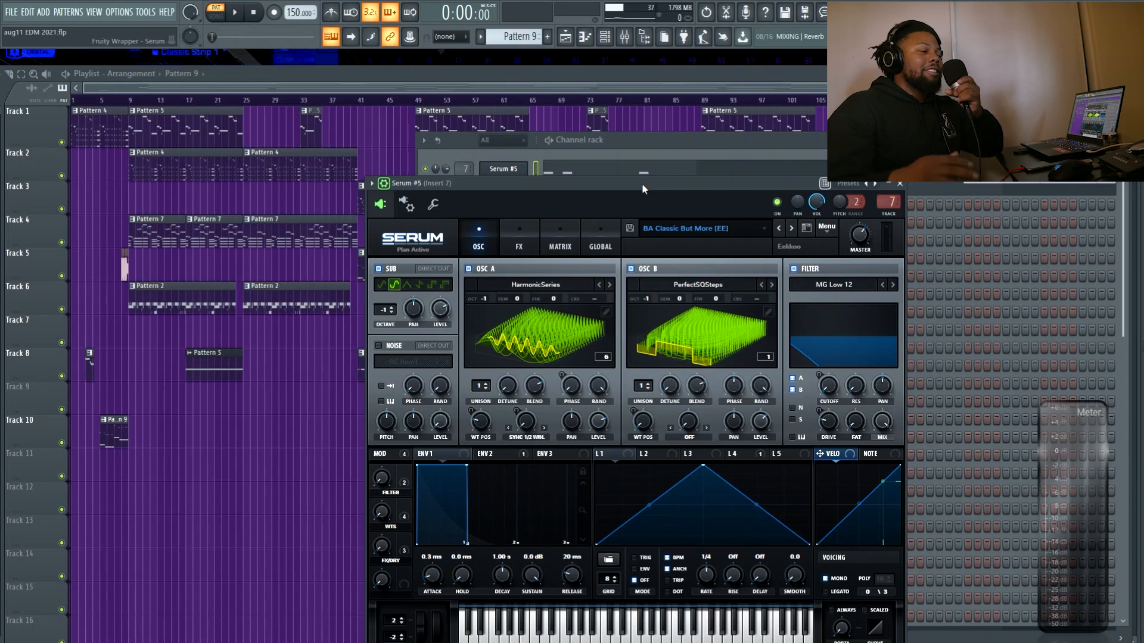
click(831, 169)
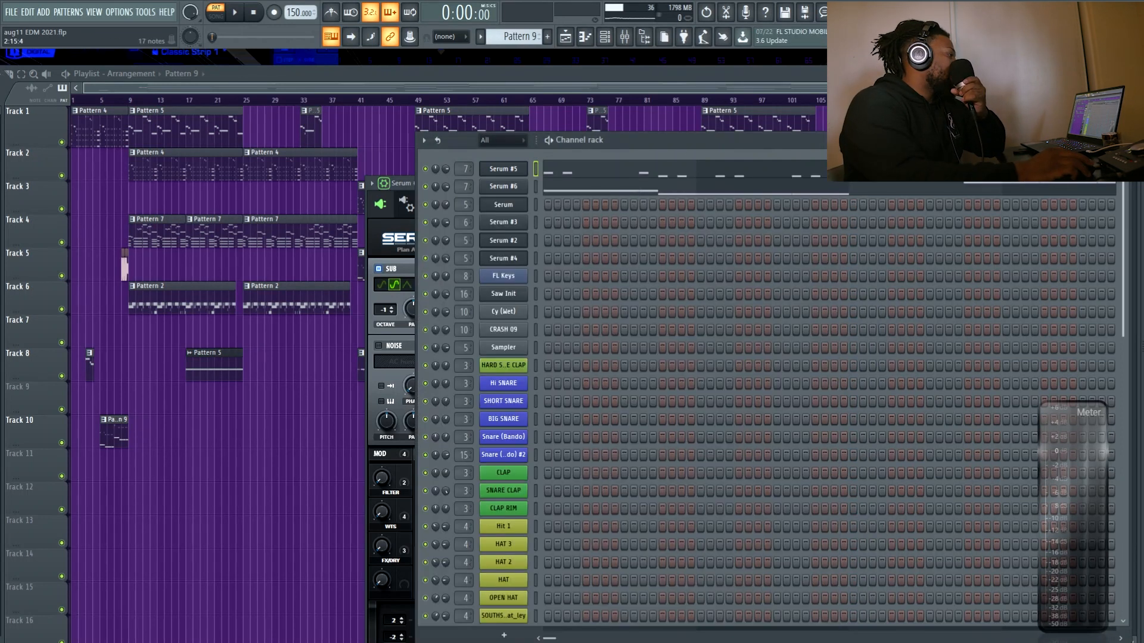
View Serum #6's notes and synth preset, close the synth and play Pattern 9
click(588, 188)
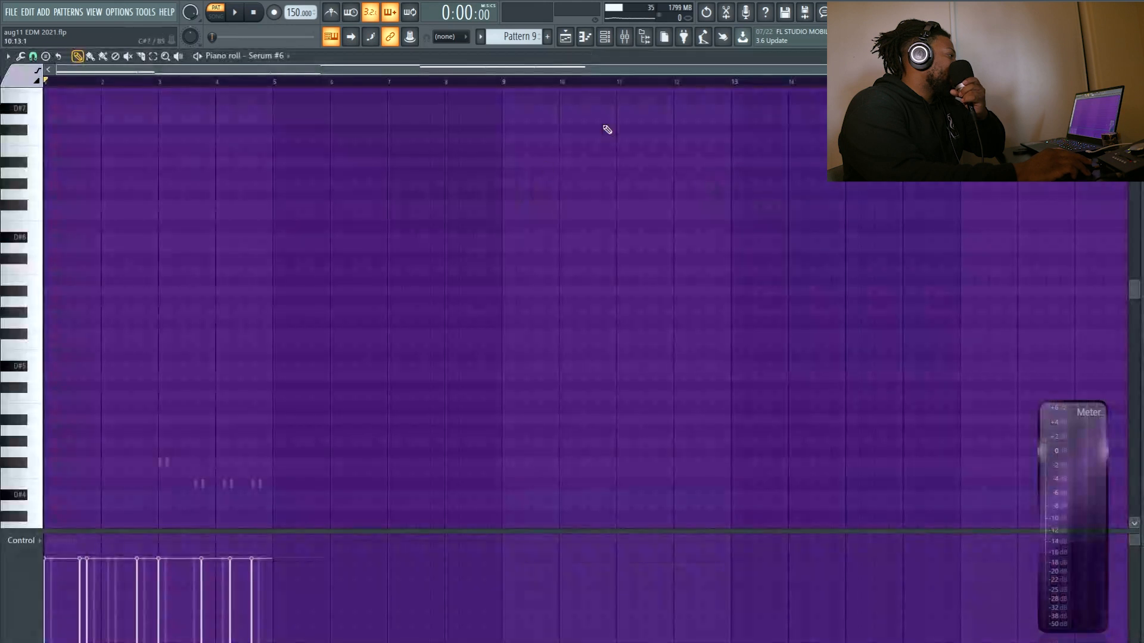
click(593, 37)
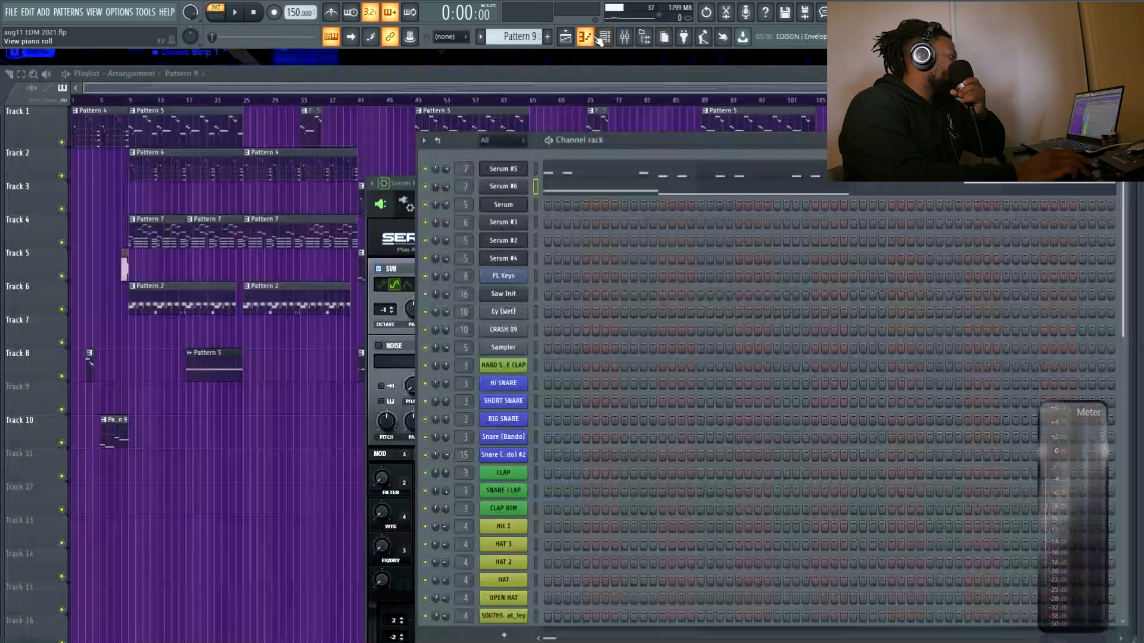
click(511, 187)
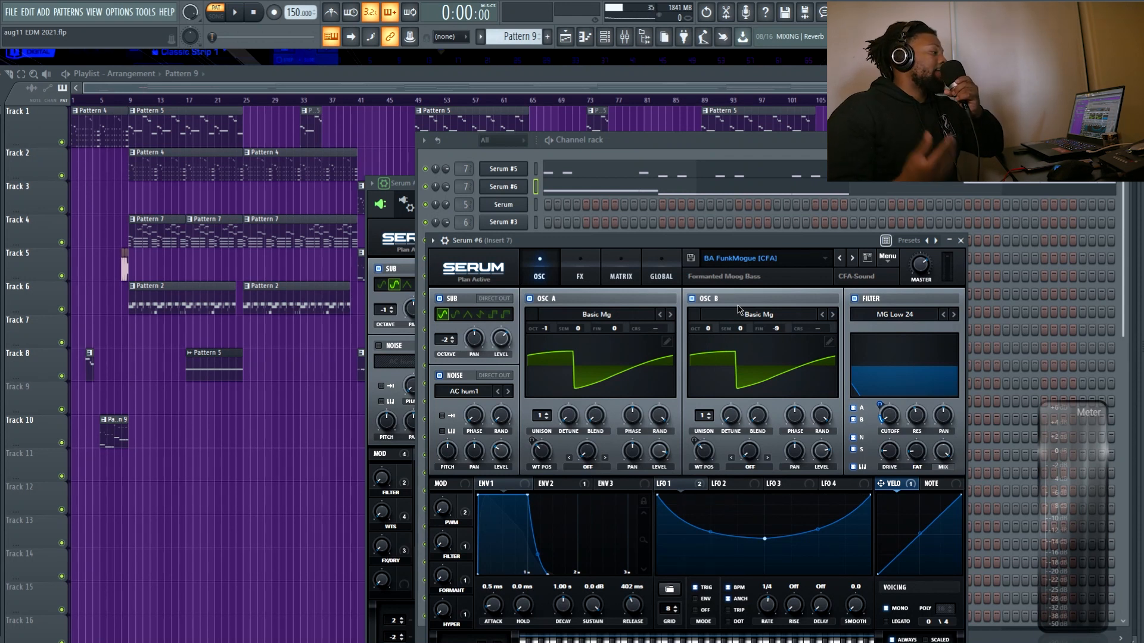
key(Escape)
key(space)
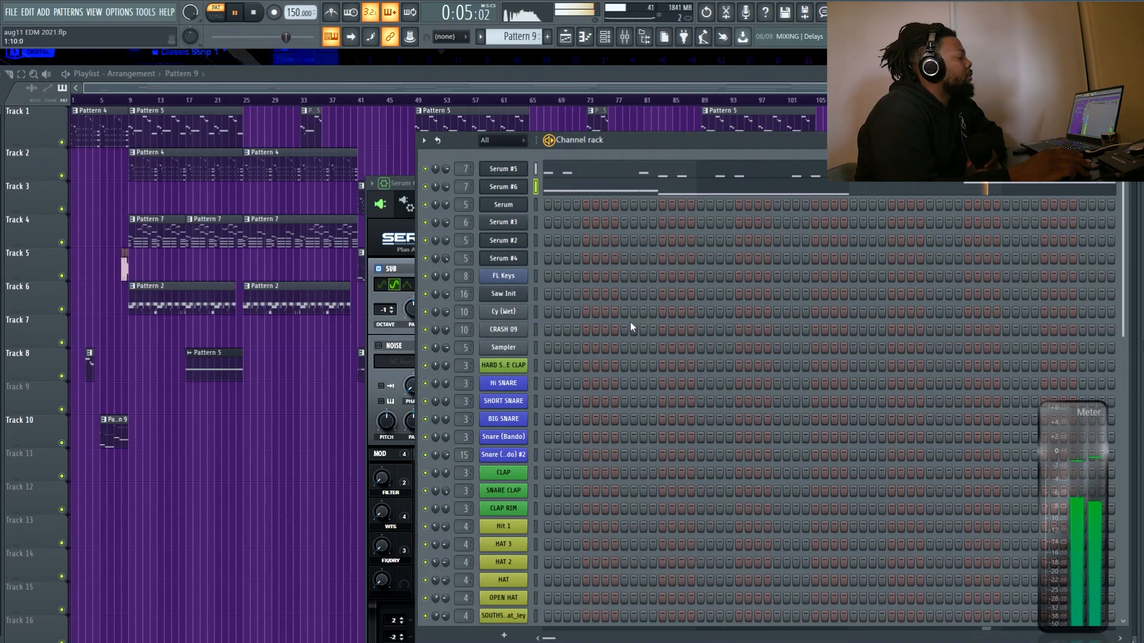
key(space)
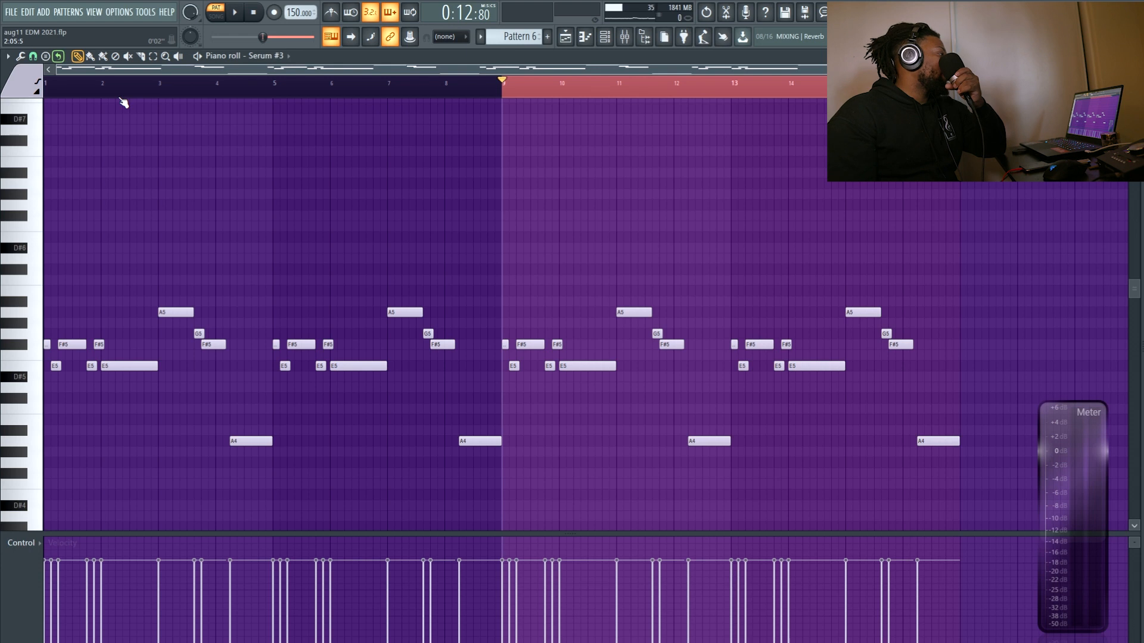
Return Pattern 6's playback position to the start, view the Serum #3 preset and play its notes
click(48, 91)
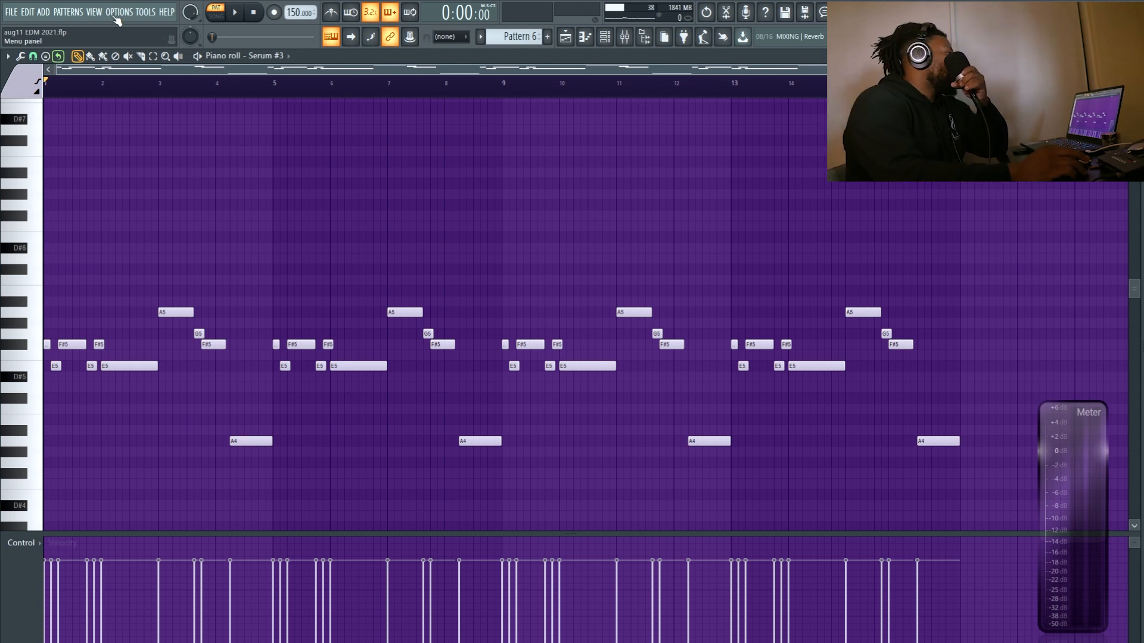
click(604, 37)
click(504, 169)
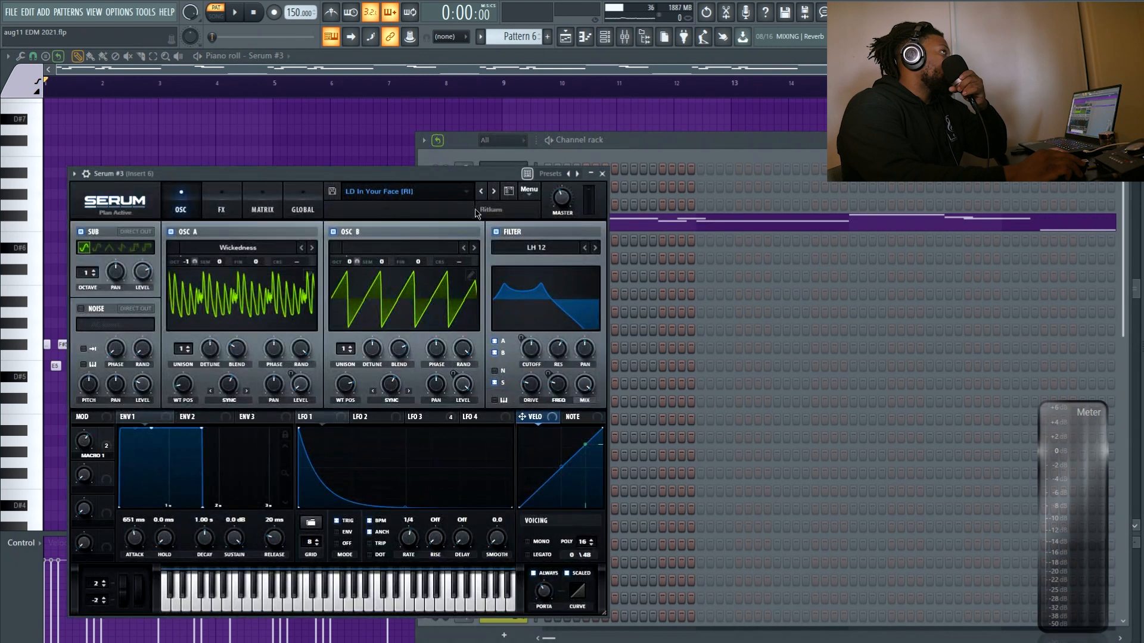
click(665, 153)
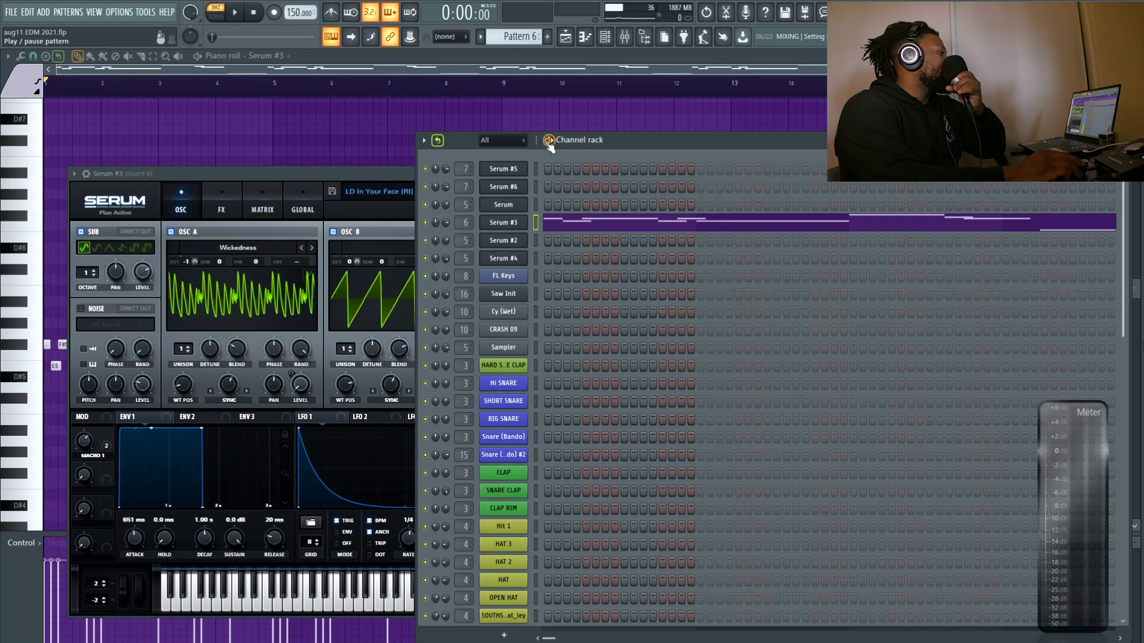
click(599, 223)
key(space)
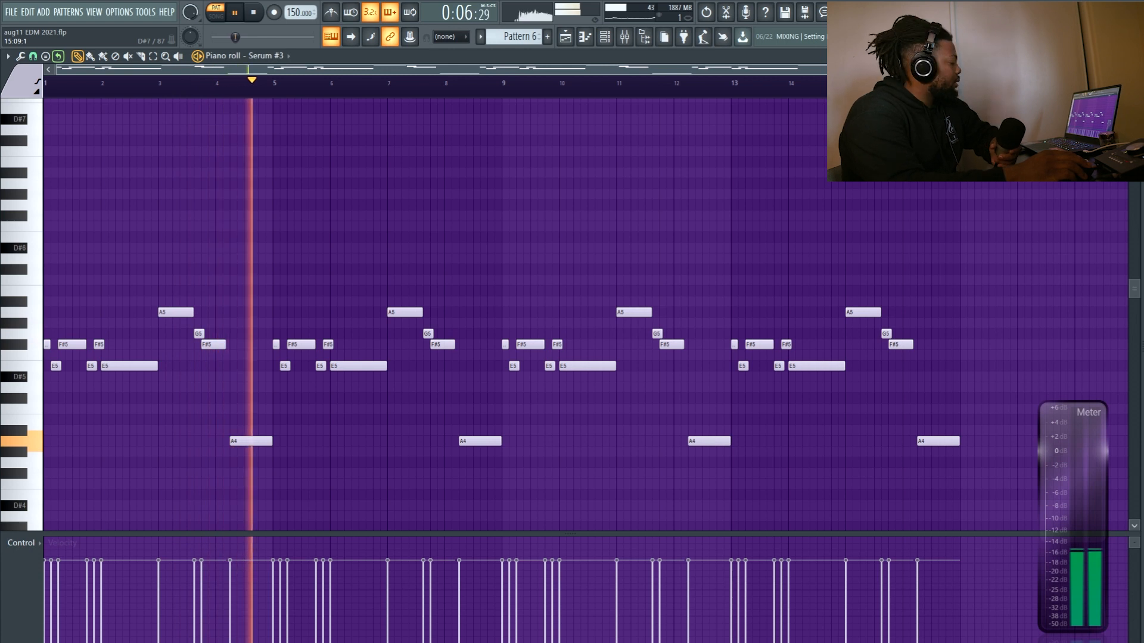
key(space)
In the playlist, move the Pattern 4 clip at bar 1 from Track 1 to Track 3 and open it
click(565, 38)
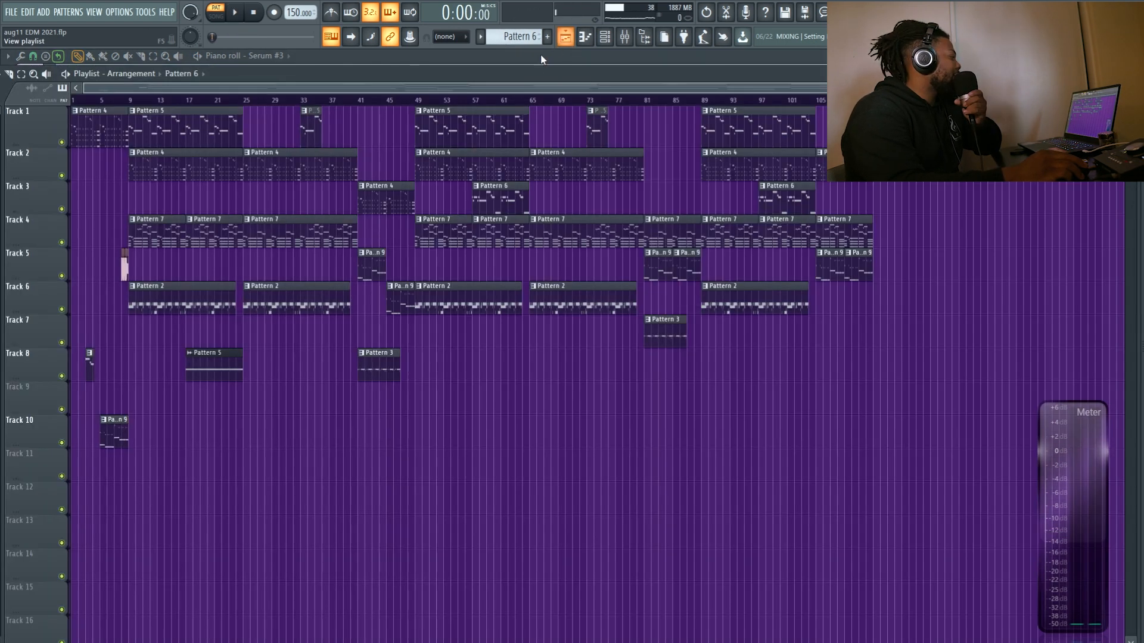
scroll(282, 103, up, 6)
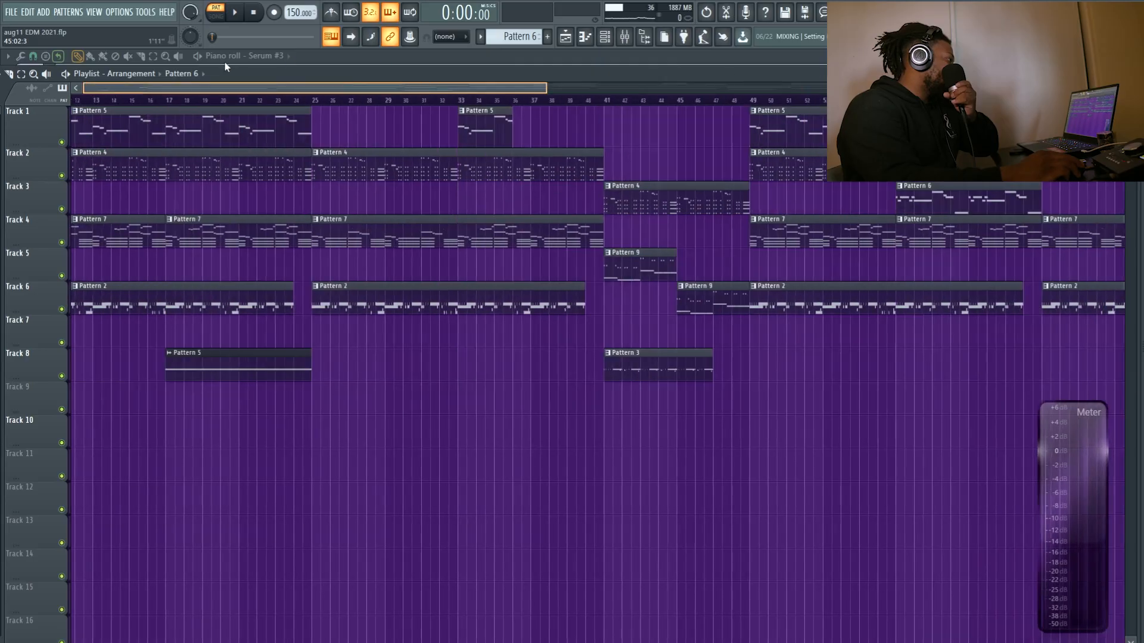
scroll(462, 202, down, 2)
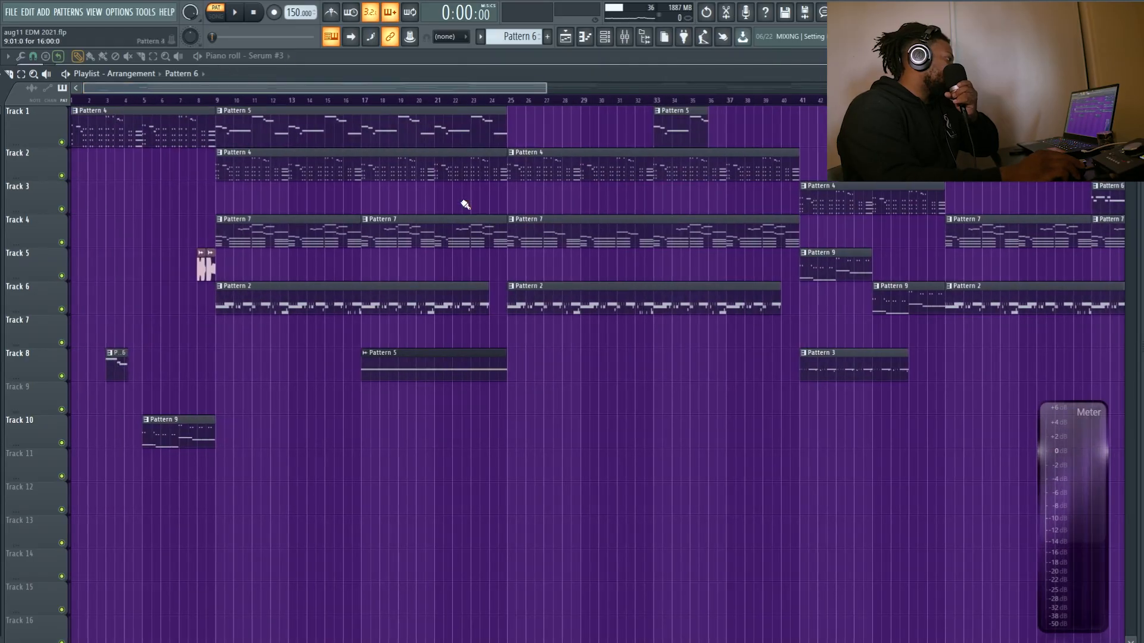
drag(145, 127, 137, 198)
double_click(144, 198)
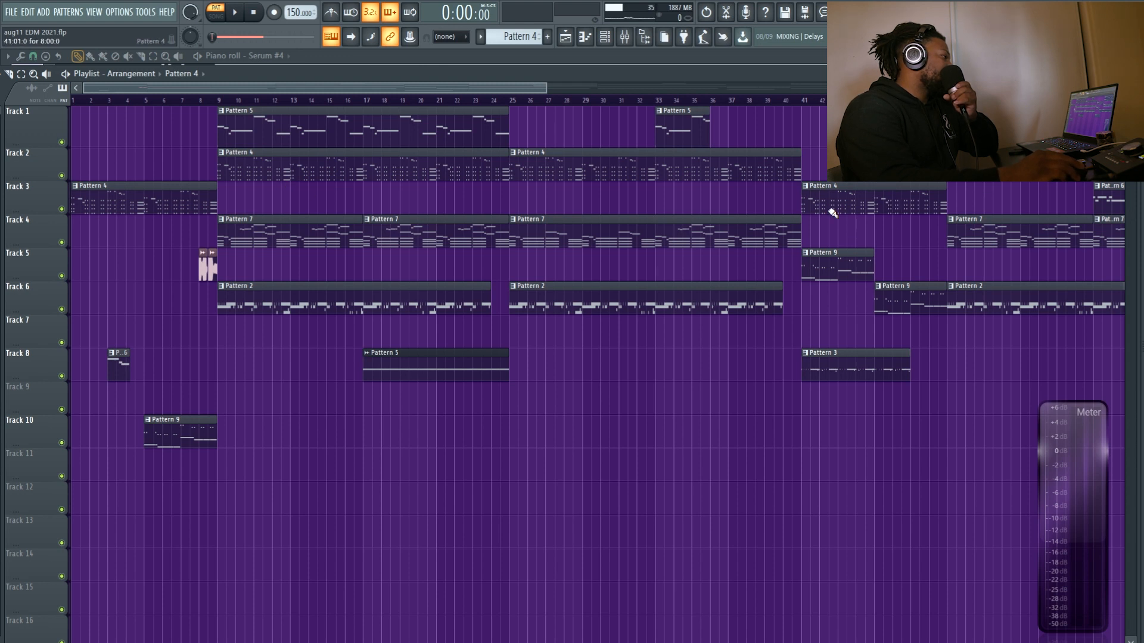
Open Pattern 2 from its clip on Track 6, view the Snare (Bando) notes and close the note editor
double_click(312, 308)
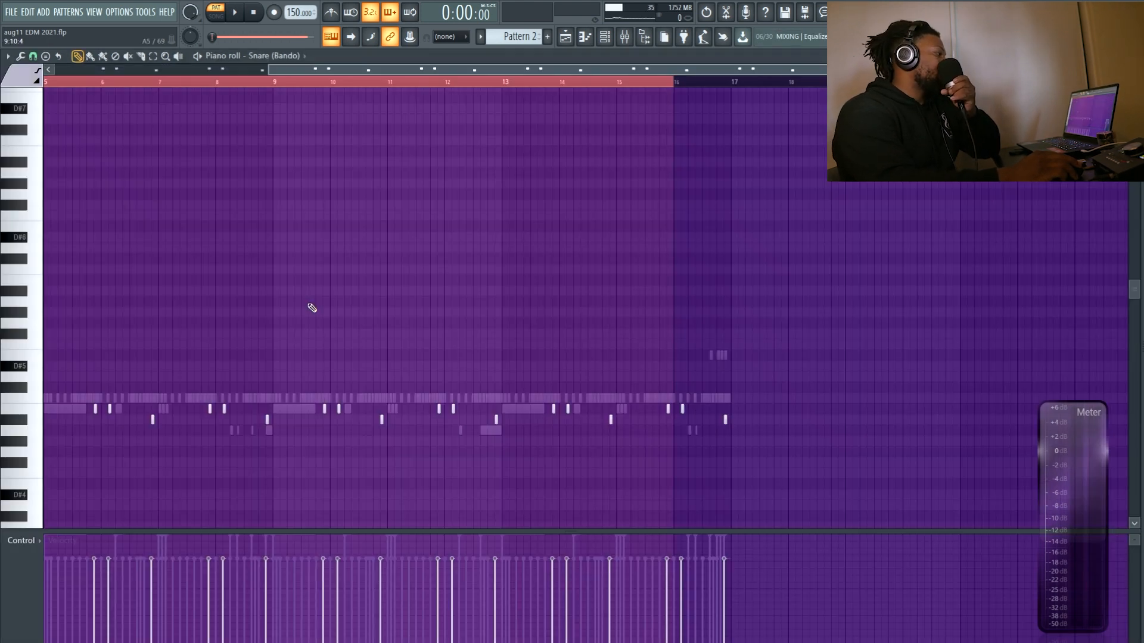
click(585, 39)
click(586, 39)
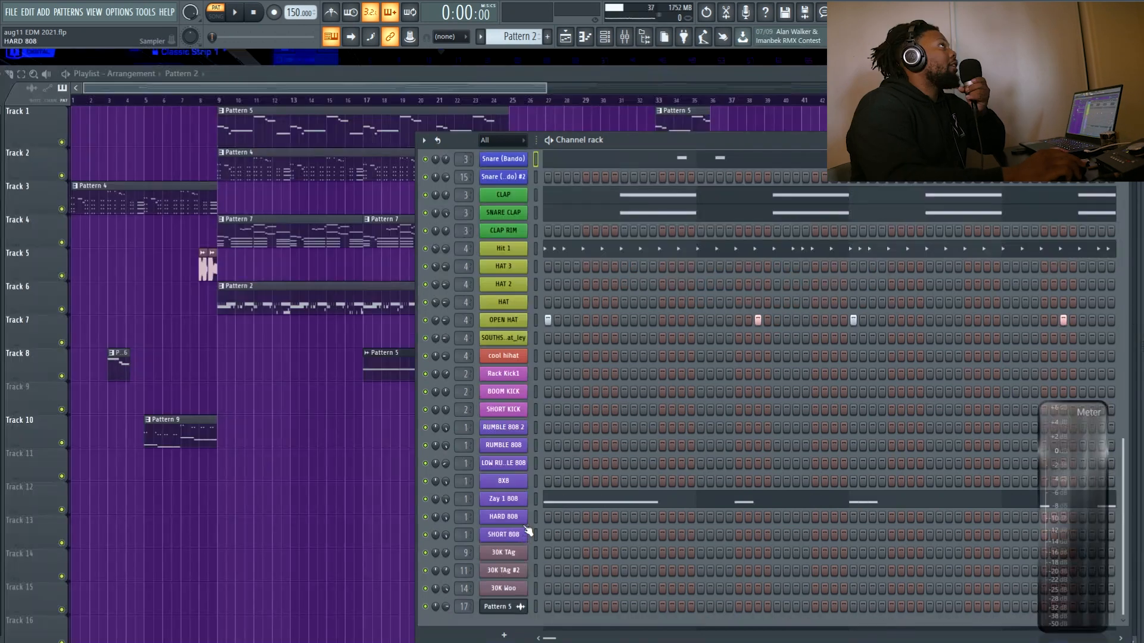
View the Zay 1 808 notes and the Hit 1 notes of Pattern 2
click(586, 502)
click(565, 37)
click(585, 37)
click(605, 37)
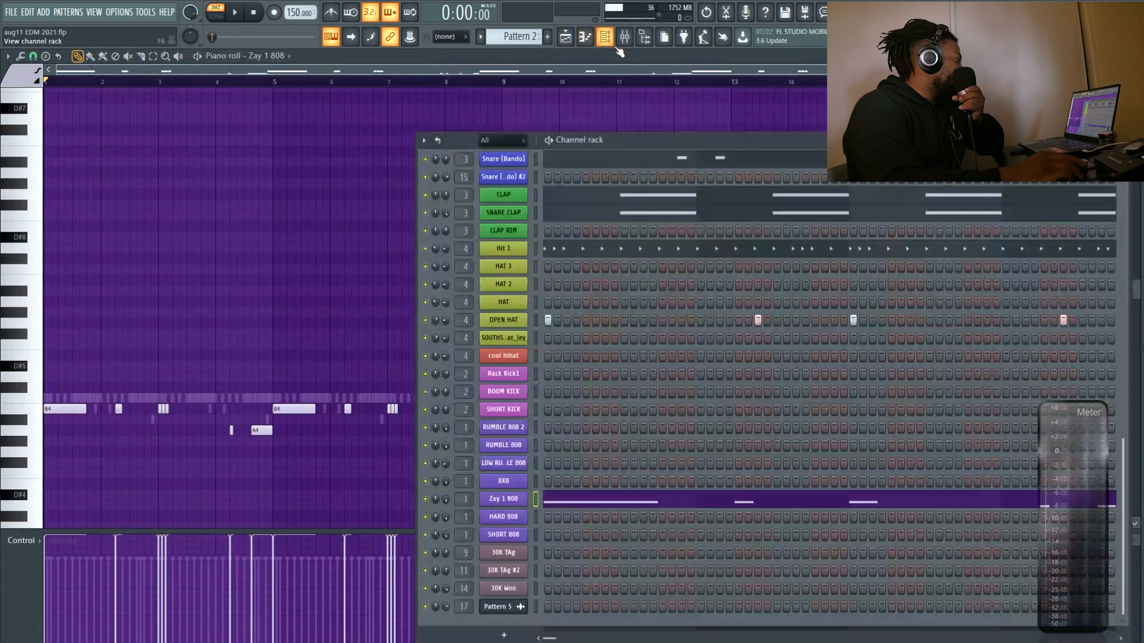
click(582, 250)
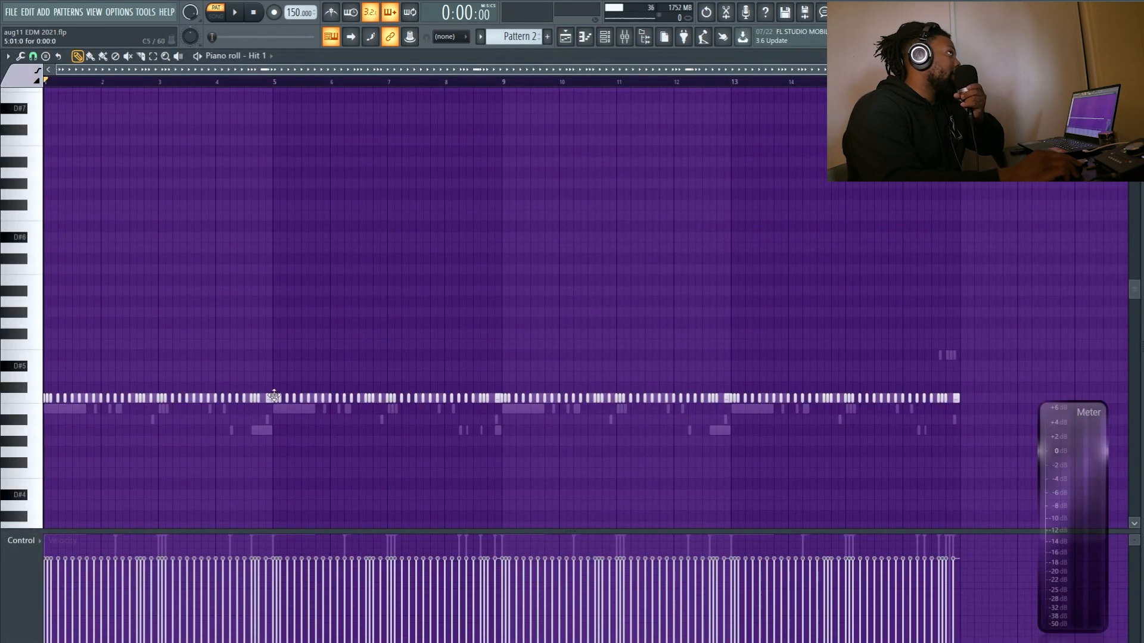
click(586, 37)
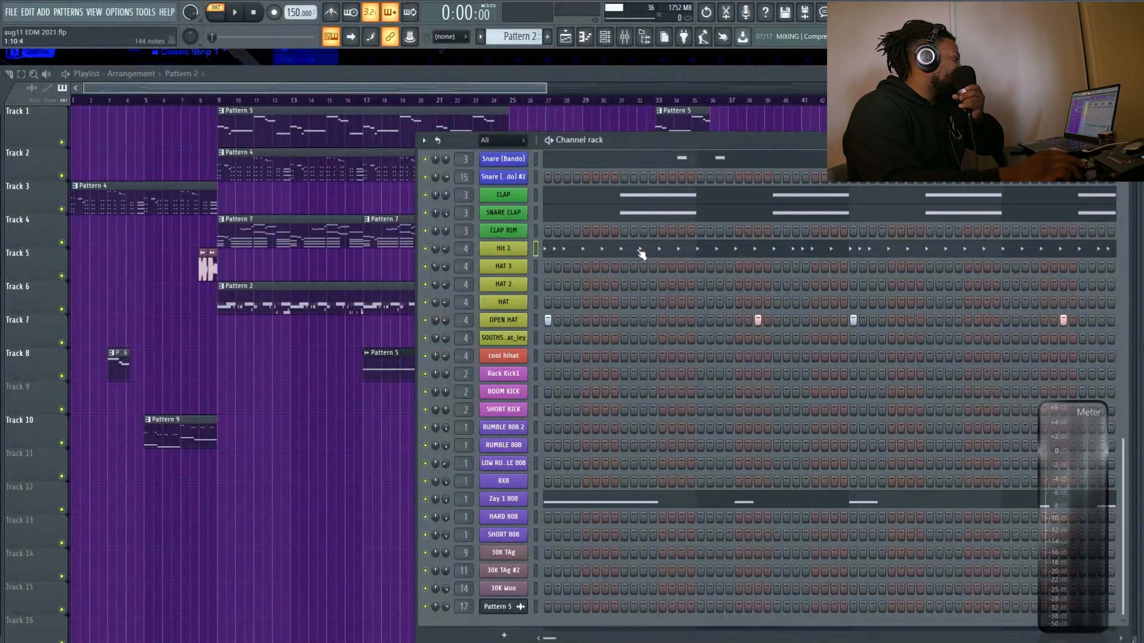
Open the sampler settings of the Snare (Bando) channel to view its waveform
scroll(656, 286, up, 6)
click(506, 267)
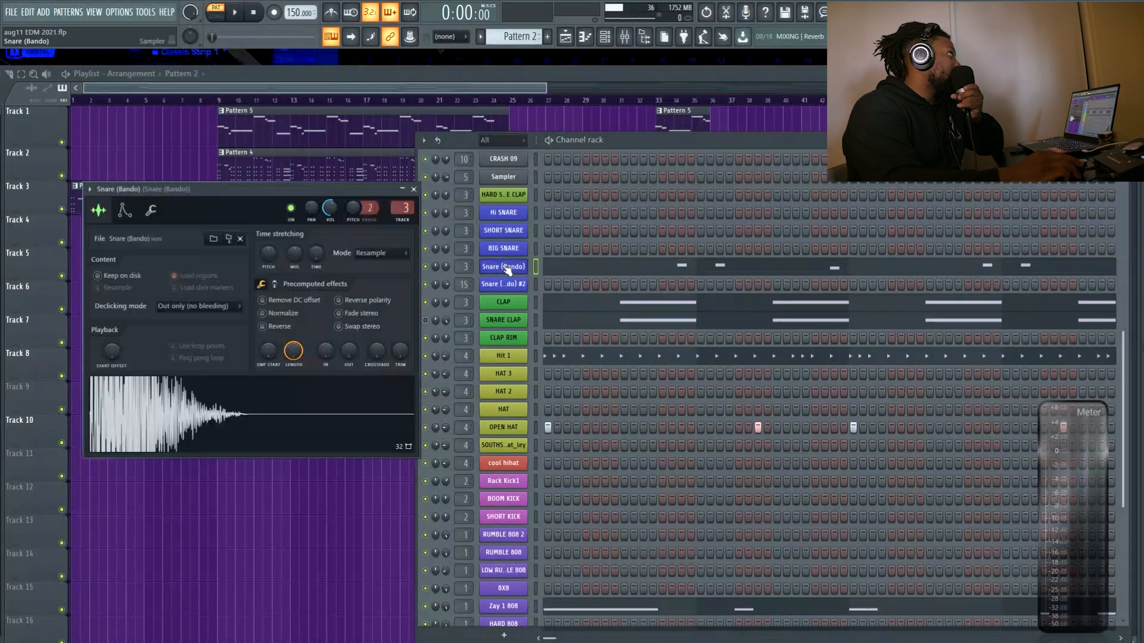
click(505, 267)
click(506, 267)
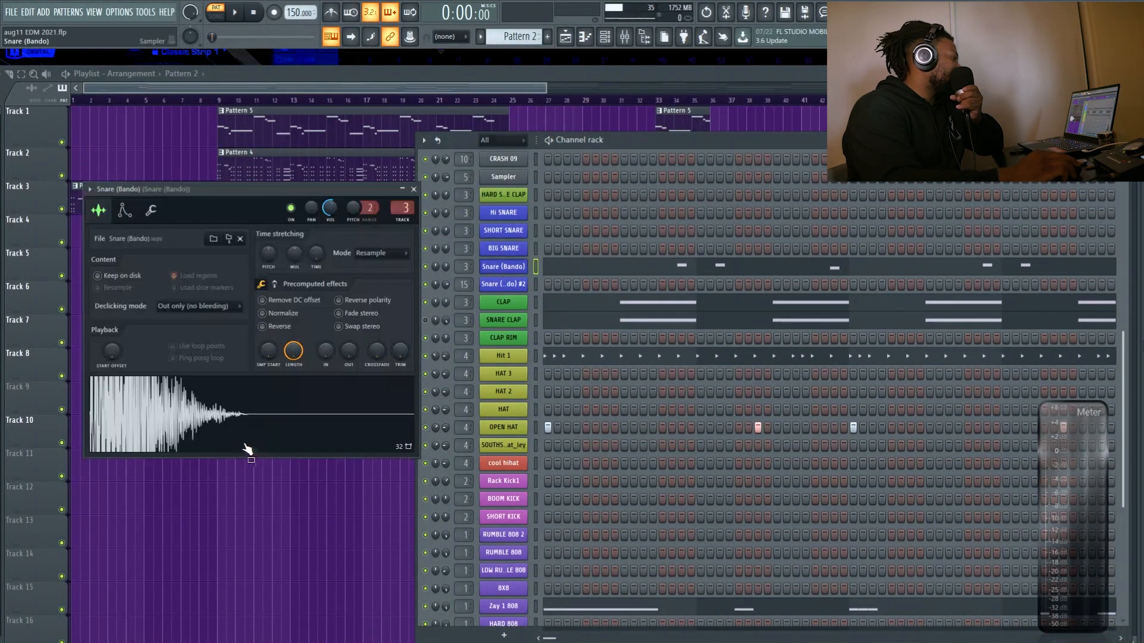
Audition the Snare (Bando) sample from its waveform and play back Pattern 2
click(232, 400)
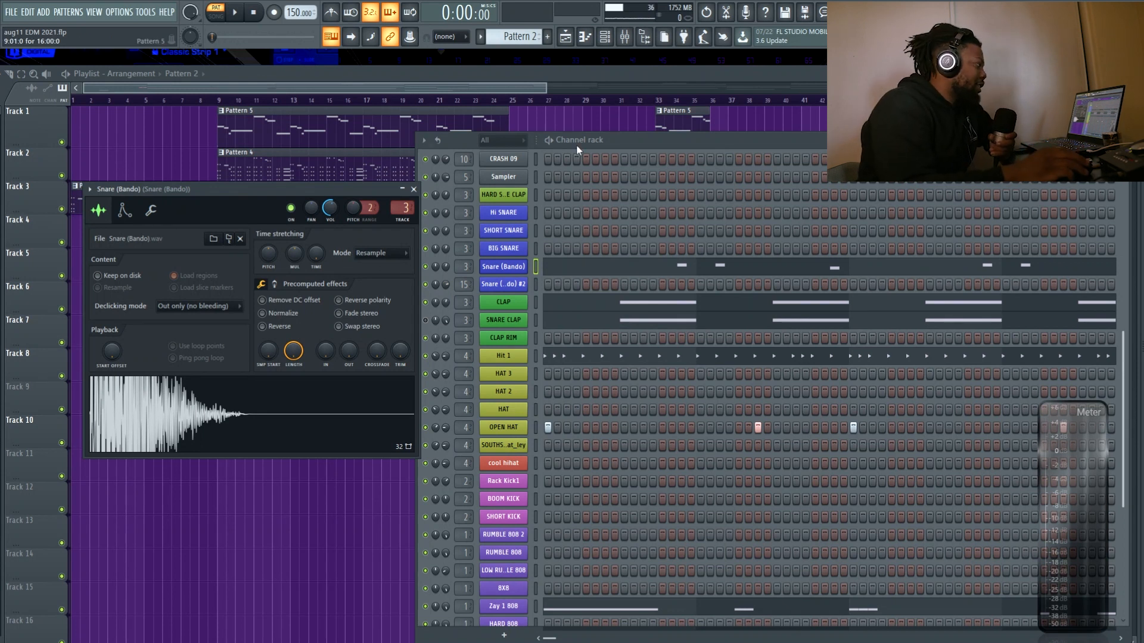
click(549, 148)
key(space)
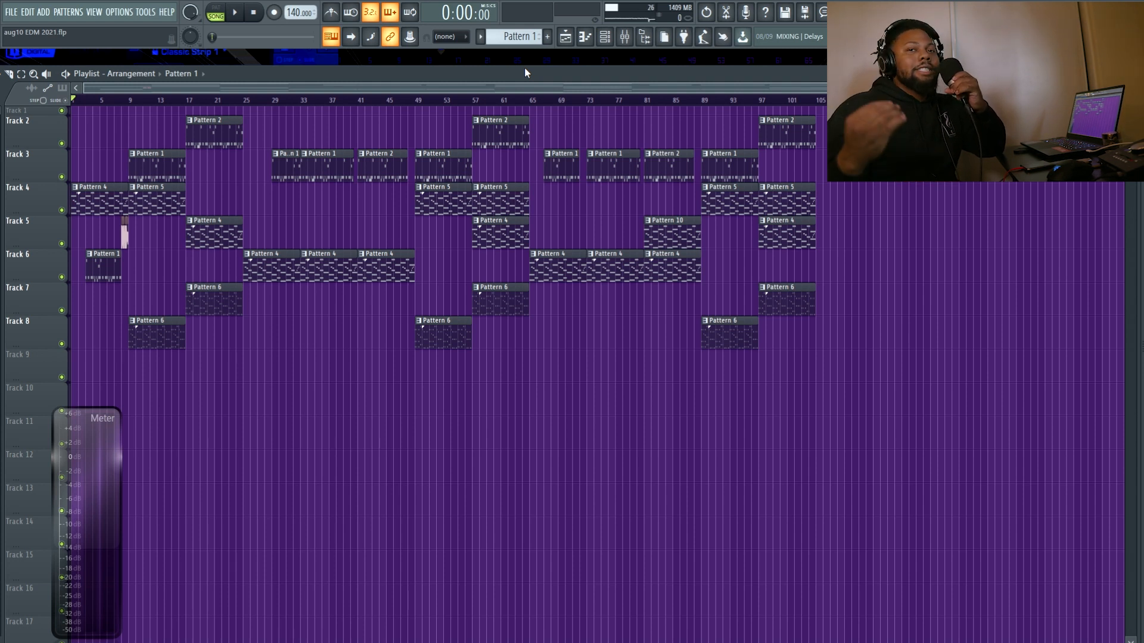
In the aug10 EDM 2021 project, open Pattern 4 from its first clip on Track 4 and view its Serum #3 notes
click(92, 205)
double_click(92, 205)
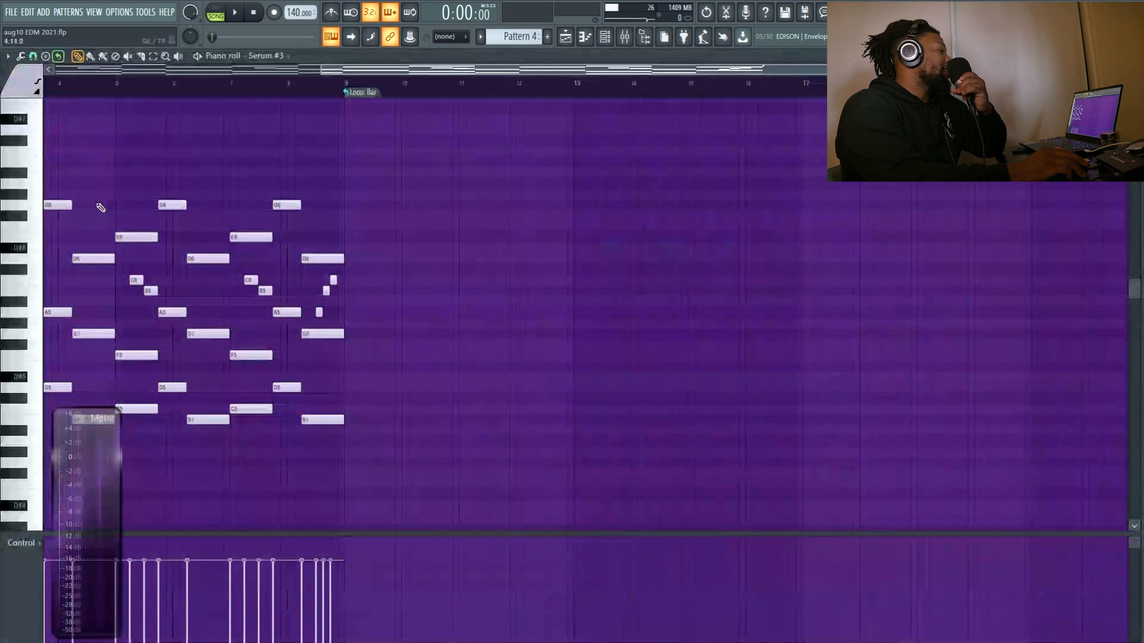
drag(406, 69, 78, 70)
scroll(81, 143, down, 3)
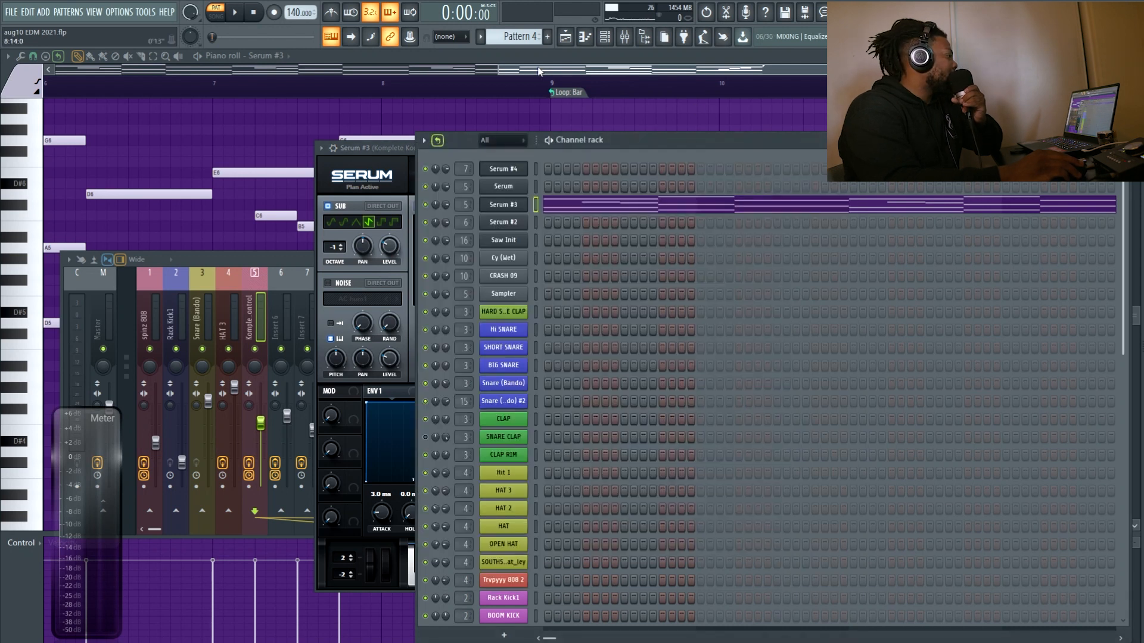
Check the playlist arrangement, reopen Pattern 4's Serum #3 notes and play the pattern back
click(564, 37)
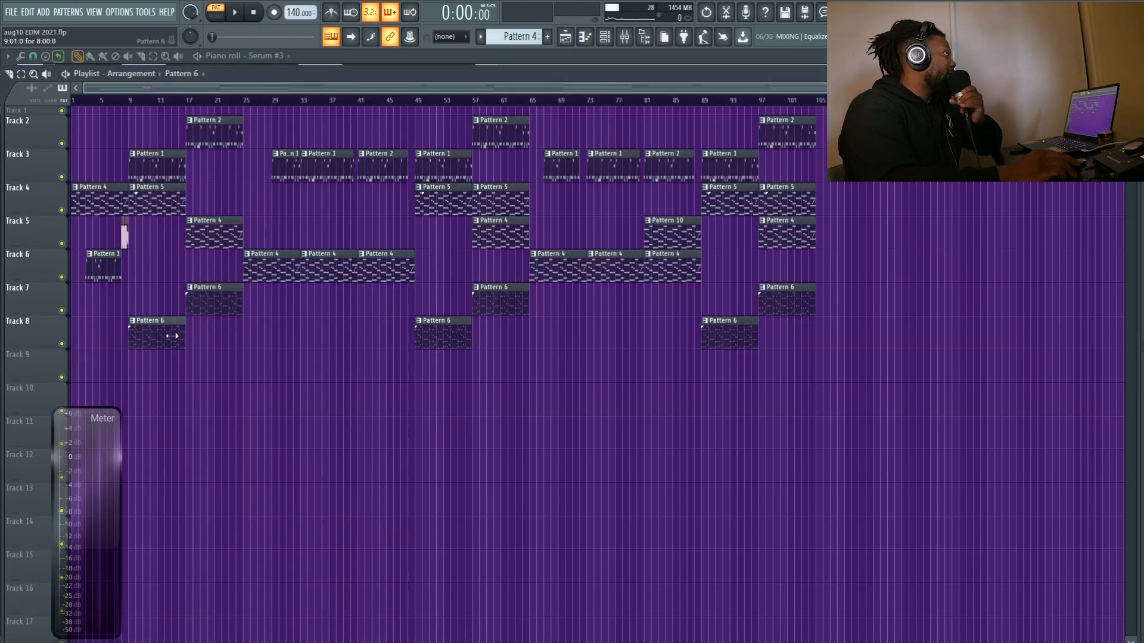
key(F7)
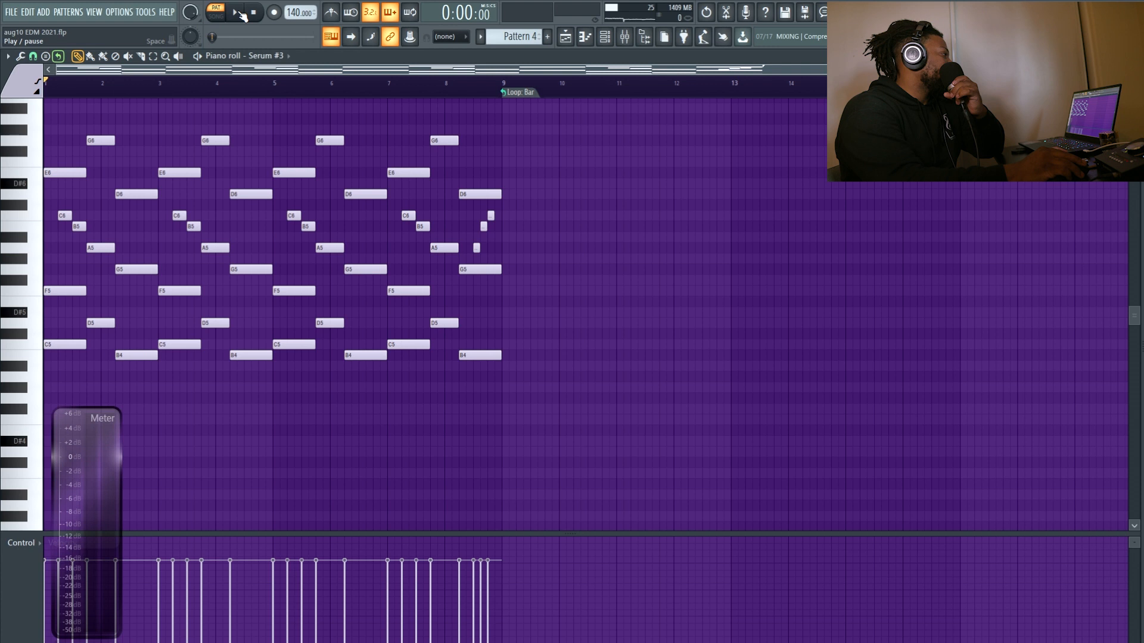
key(space)
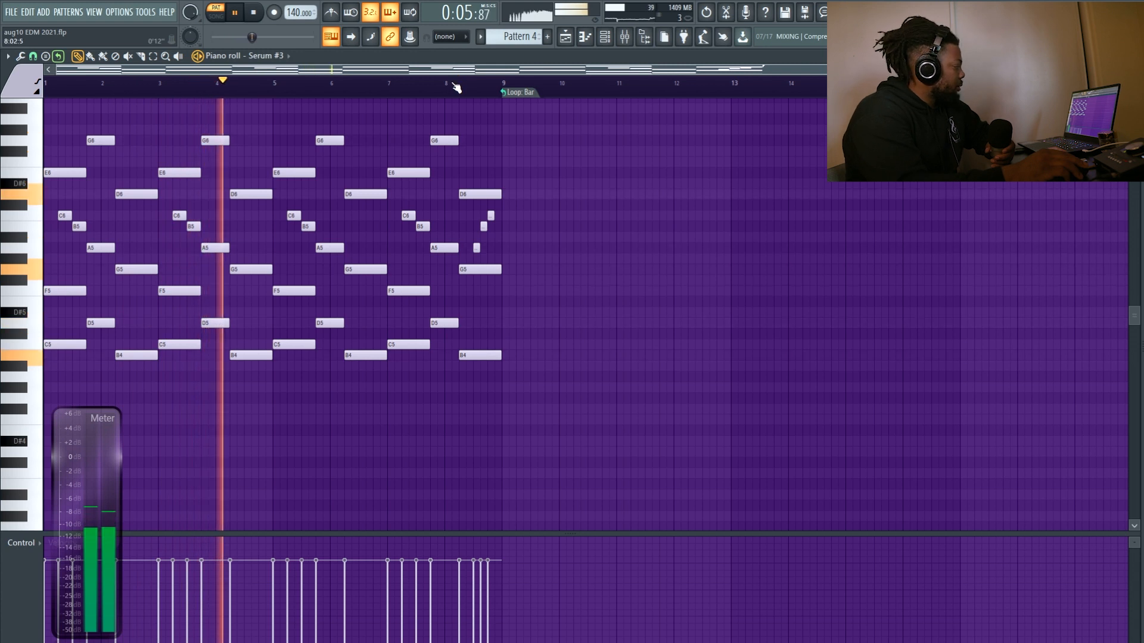
key(space)
Open Pattern 6 from its first clip on Track 8, view all its Serum #2 notes and play the pattern back
key(F5)
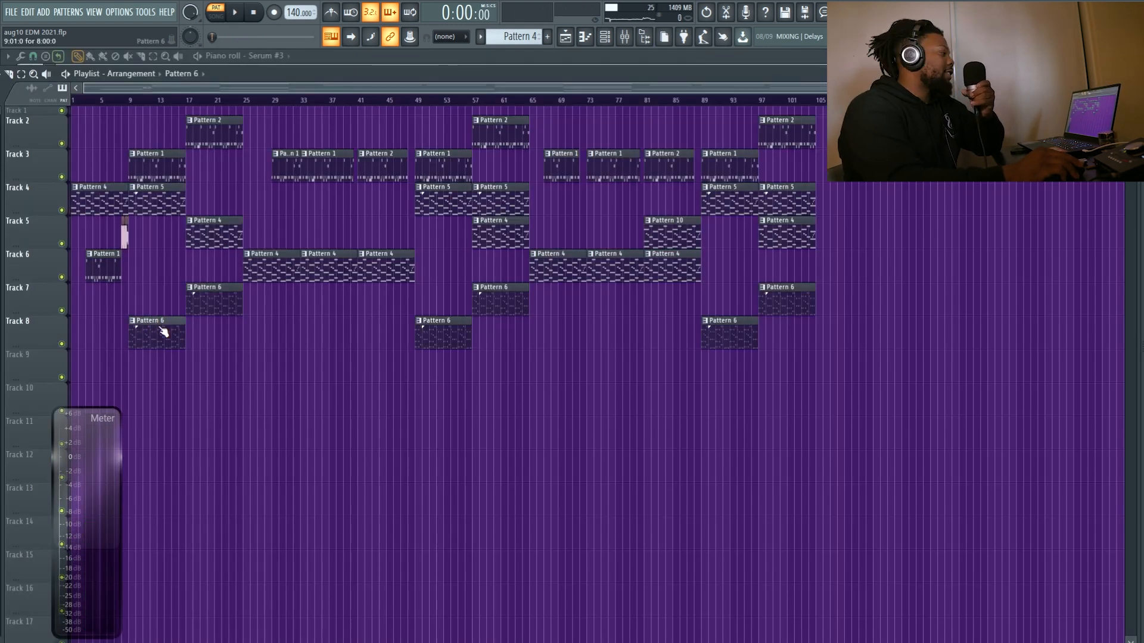
double_click(156, 327)
right_click(158, 325)
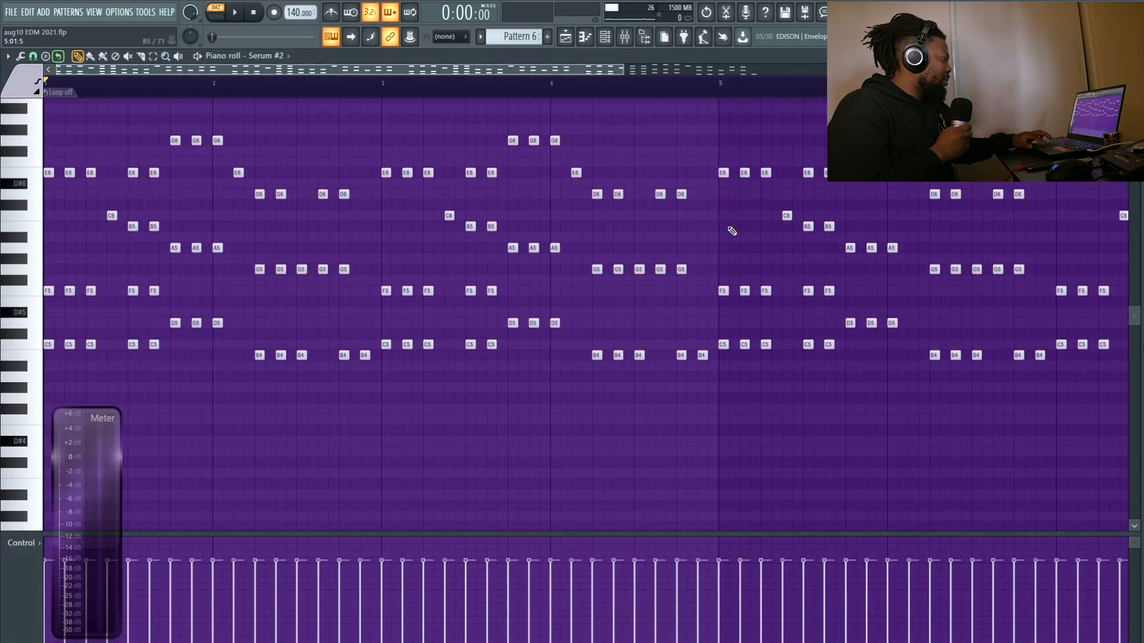
scroll(428, 92, down, 3)
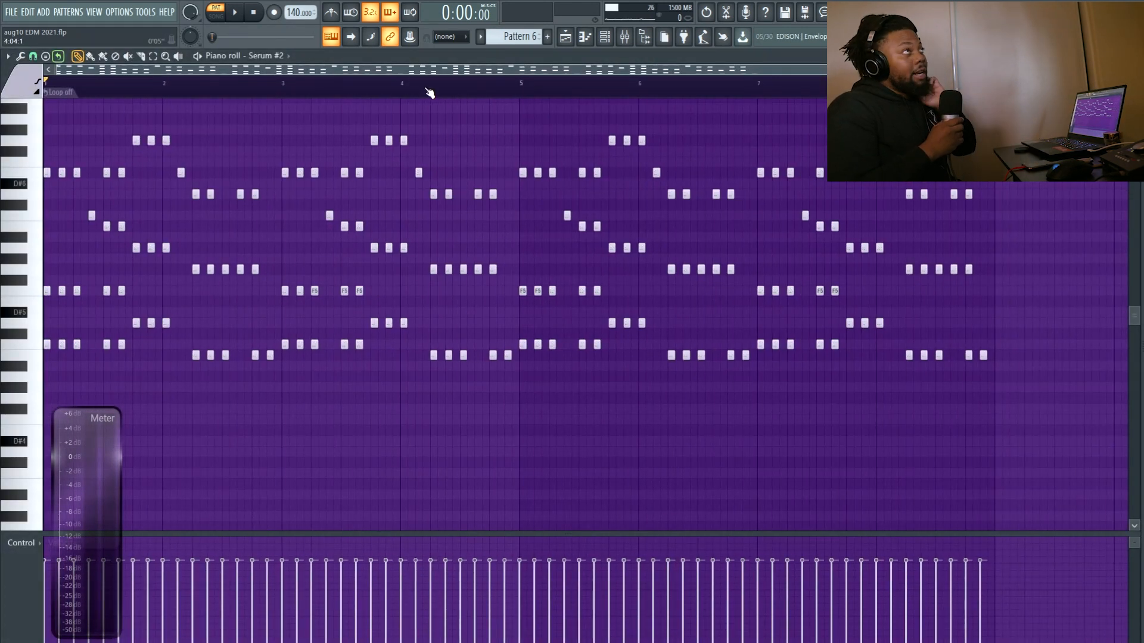
click(235, 15)
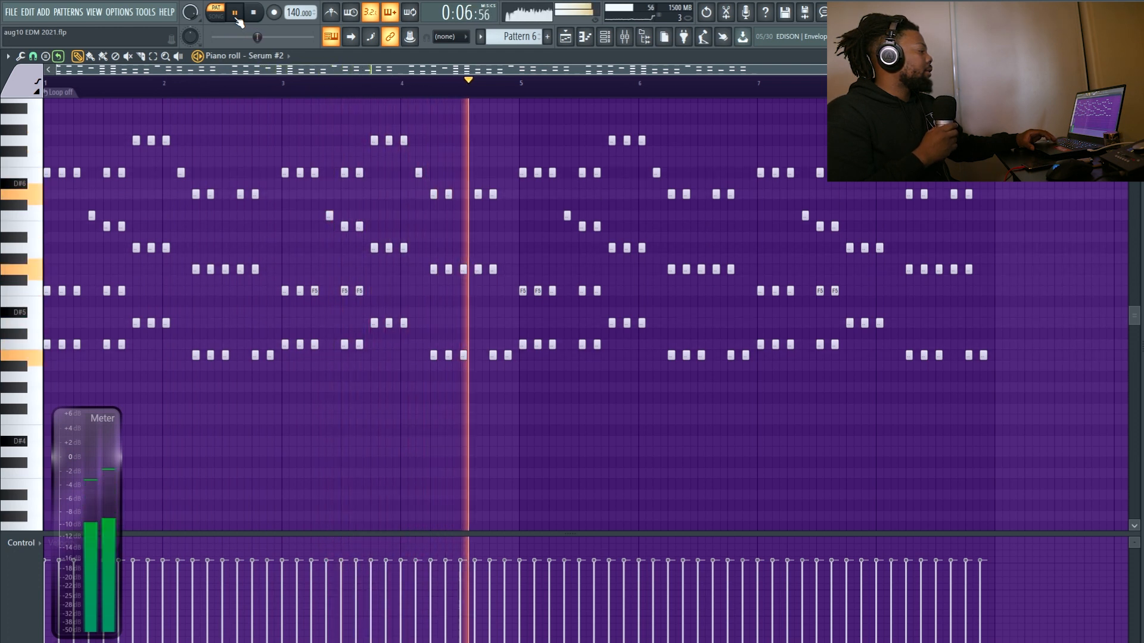
key(space)
View the SY Monolithic [SD] Serum preset used in Pattern 5, inspect the pattern's notes and play it back
click(566, 37)
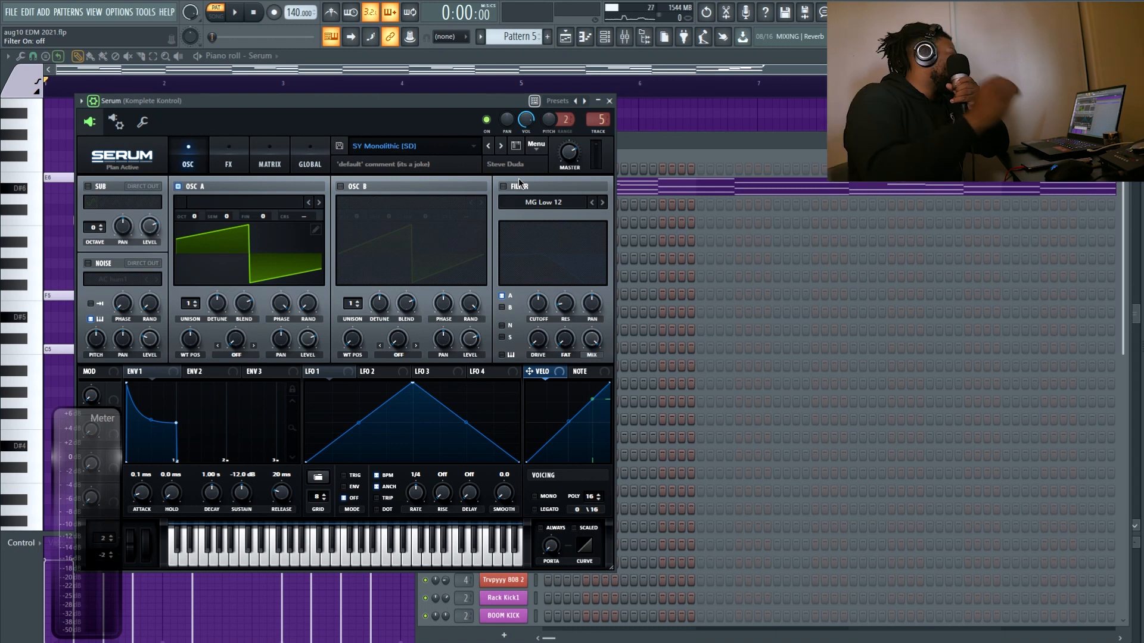
drag(438, 109, 472, 141)
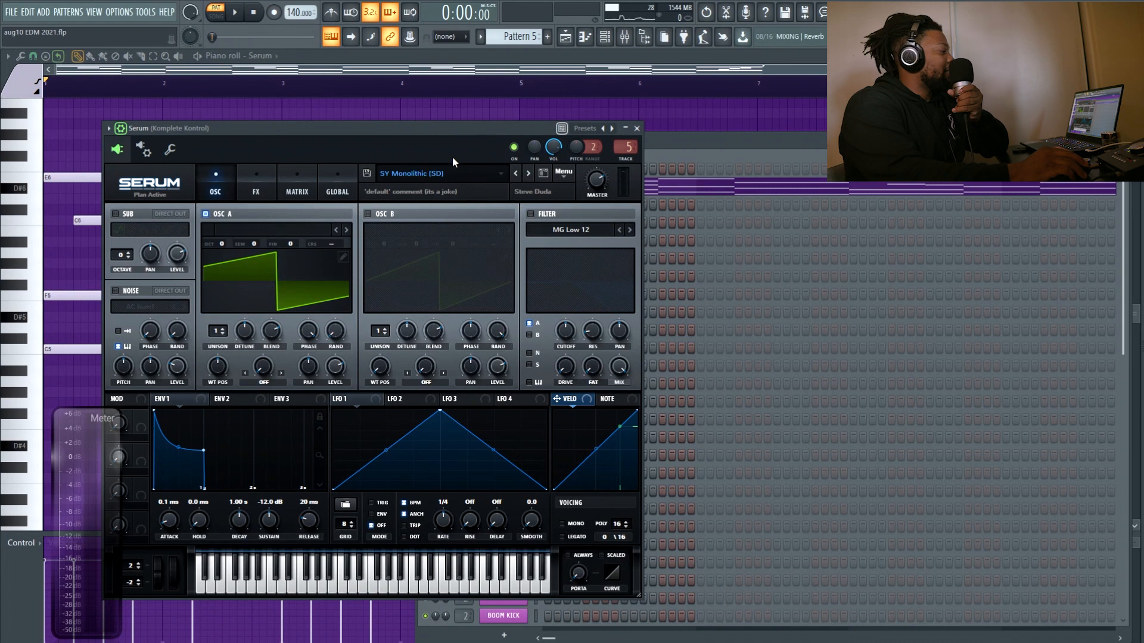
click(425, 73)
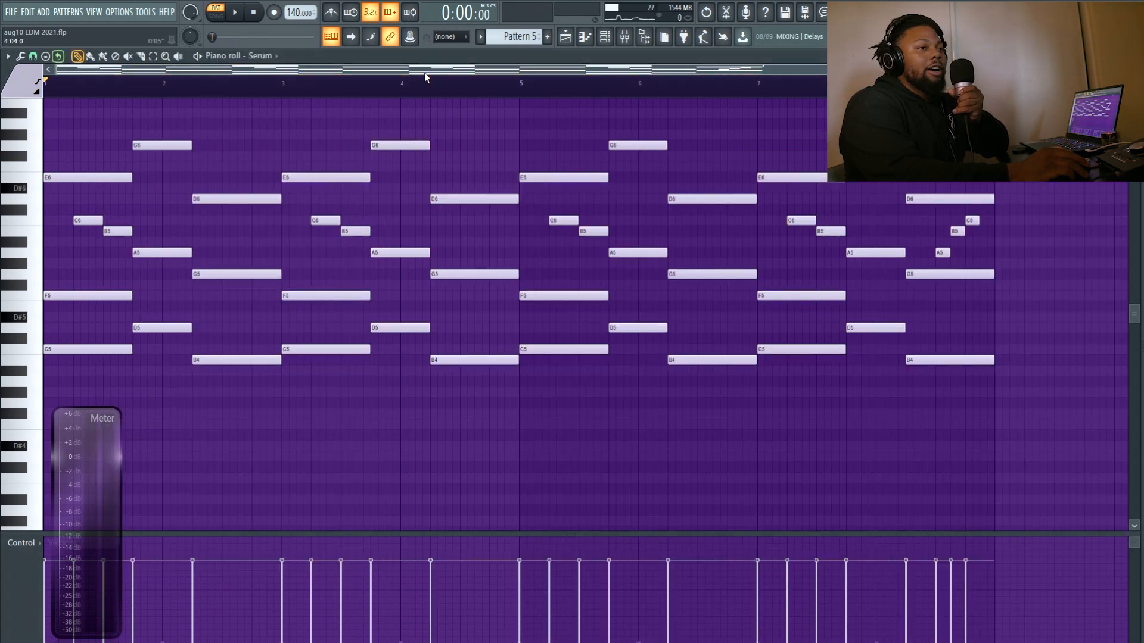
click(239, 15)
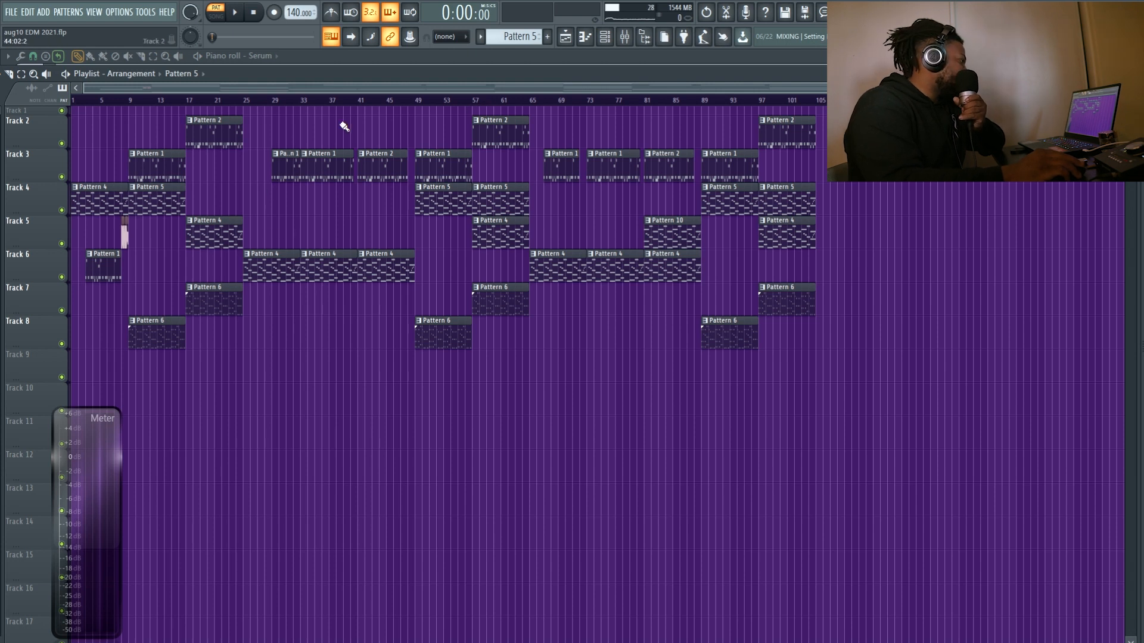
Open Pattern 1 from its clip at bar 9 on Track 3 and play the song arrangement from the start
double_click(151, 168)
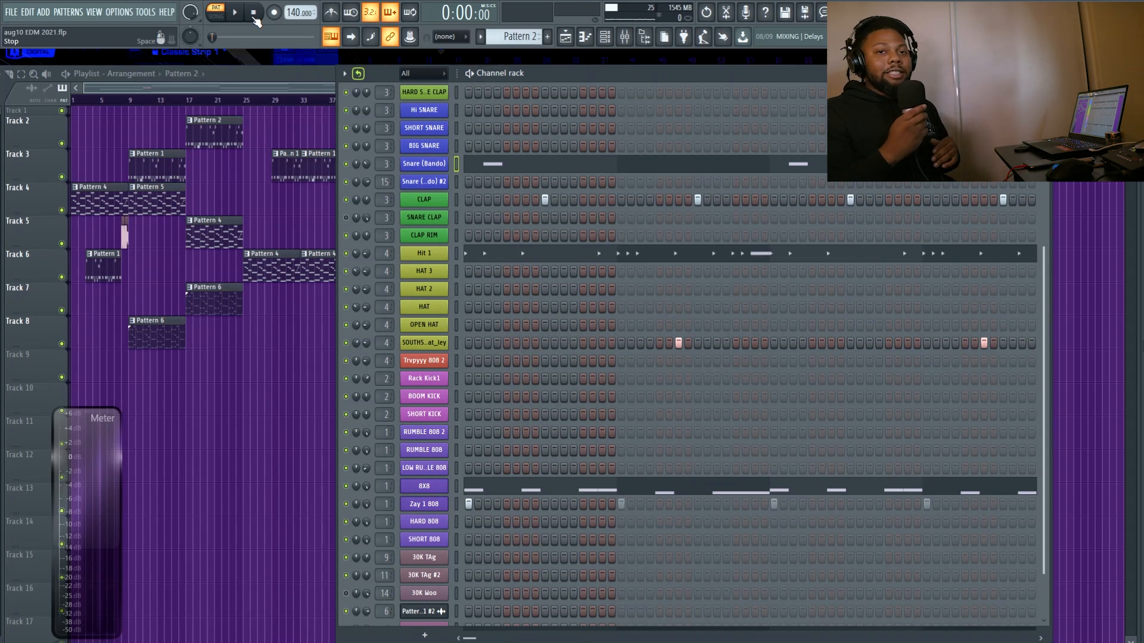
click(235, 13)
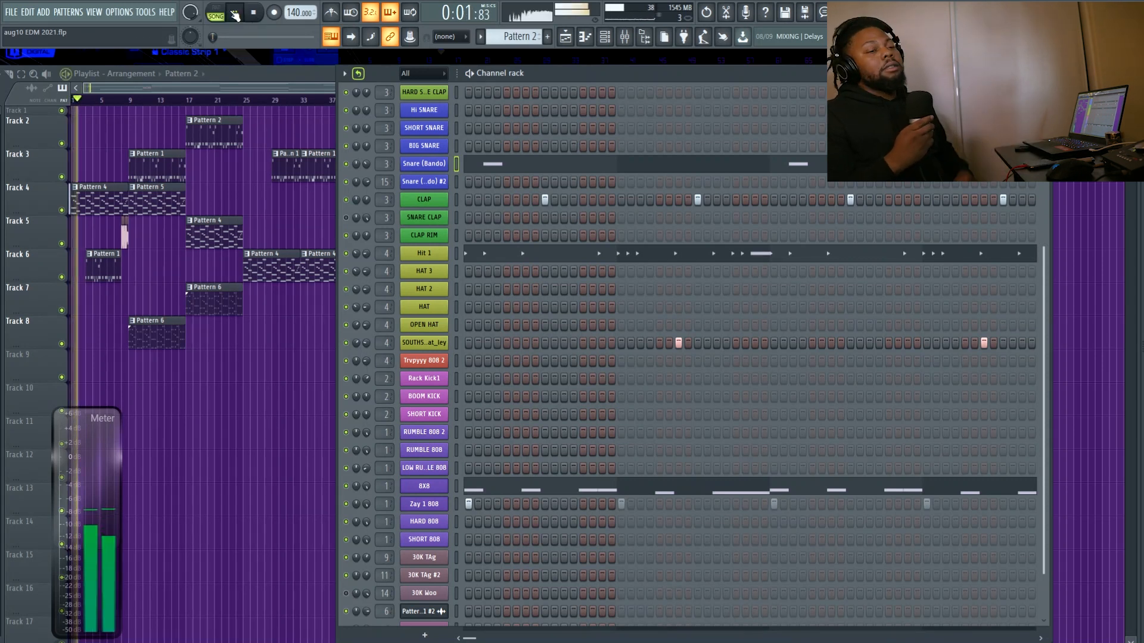